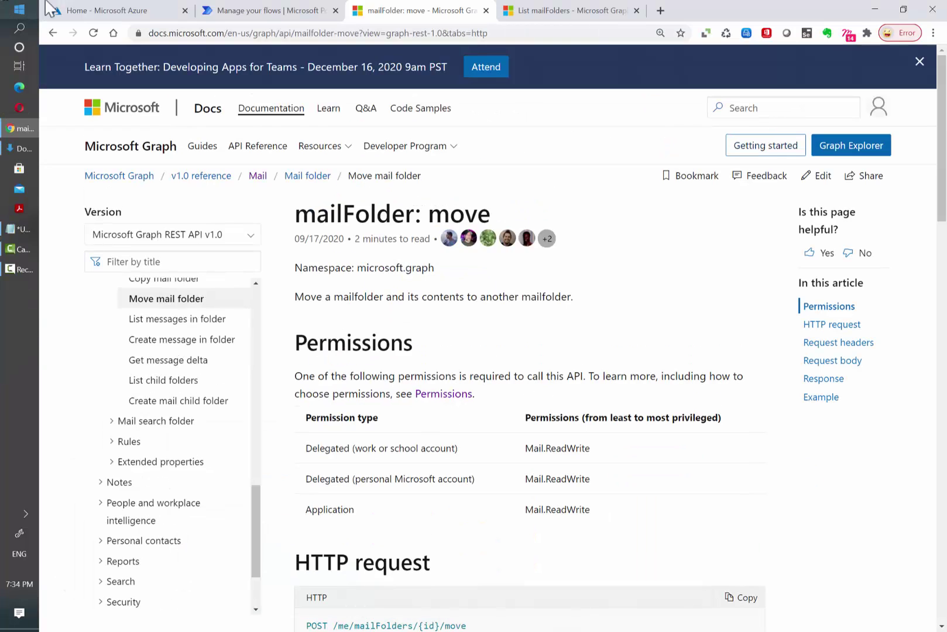
- Register a single-tenant app named sharedmailbox from Azure Active Directory's App registrations
click(88, 10)
click(256, 58)
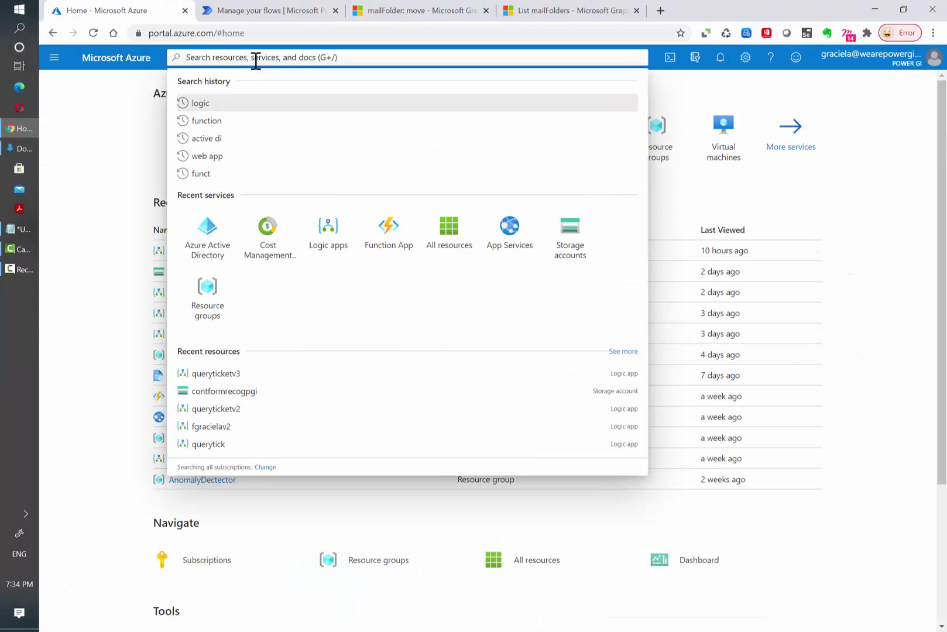
text(azure dire)
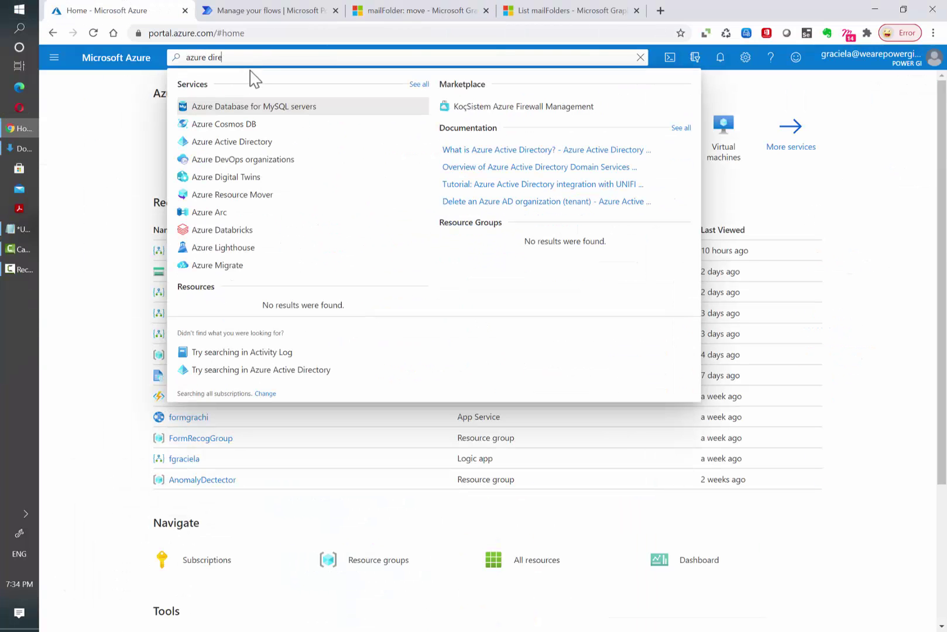
click(252, 149)
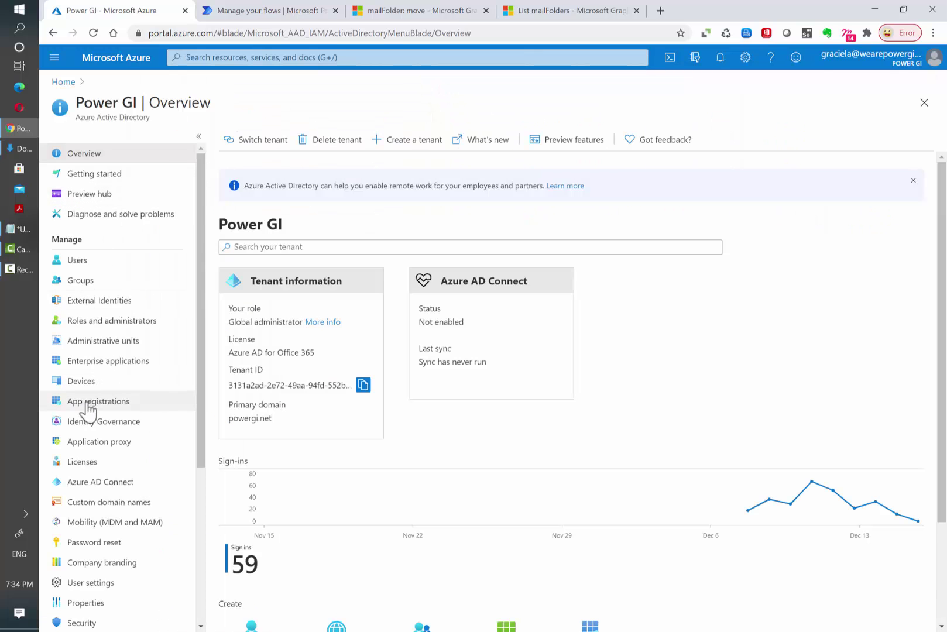
click(94, 408)
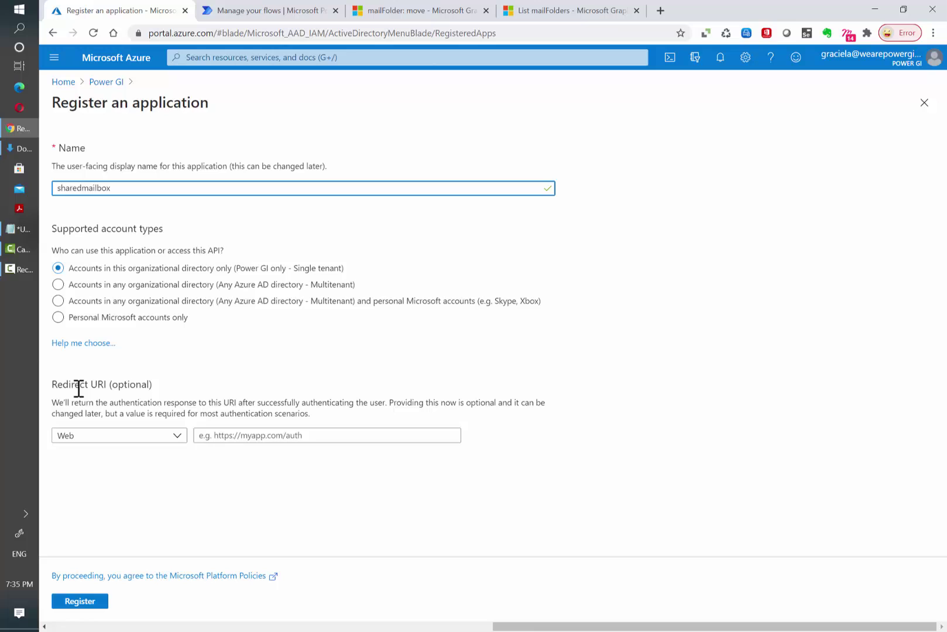
click(79, 603)
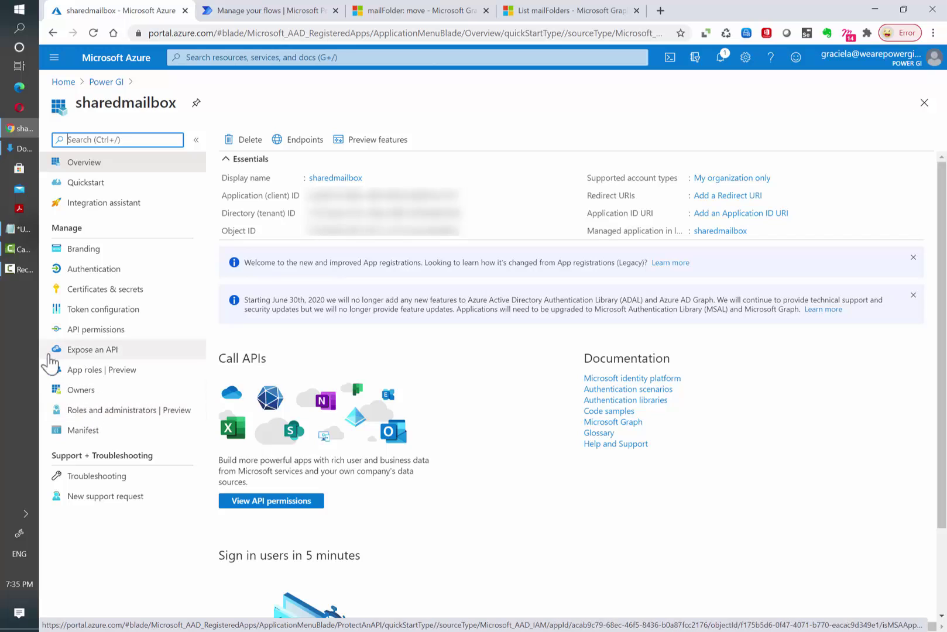
- Add a client secret named clientshared that never expires to the sharedmailbox app
click(120, 293)
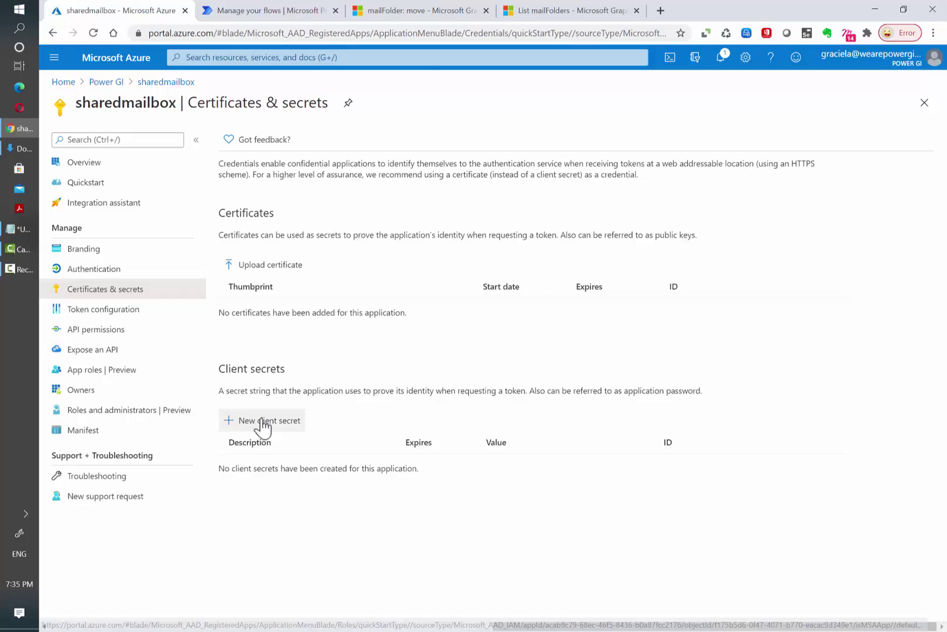
click(264, 425)
text(clientshared)
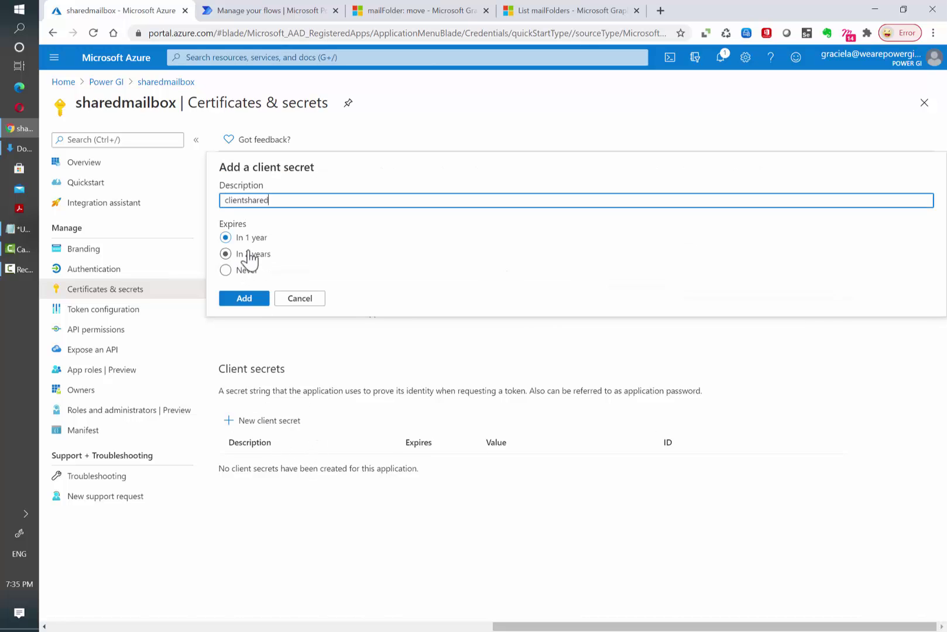
click(227, 273)
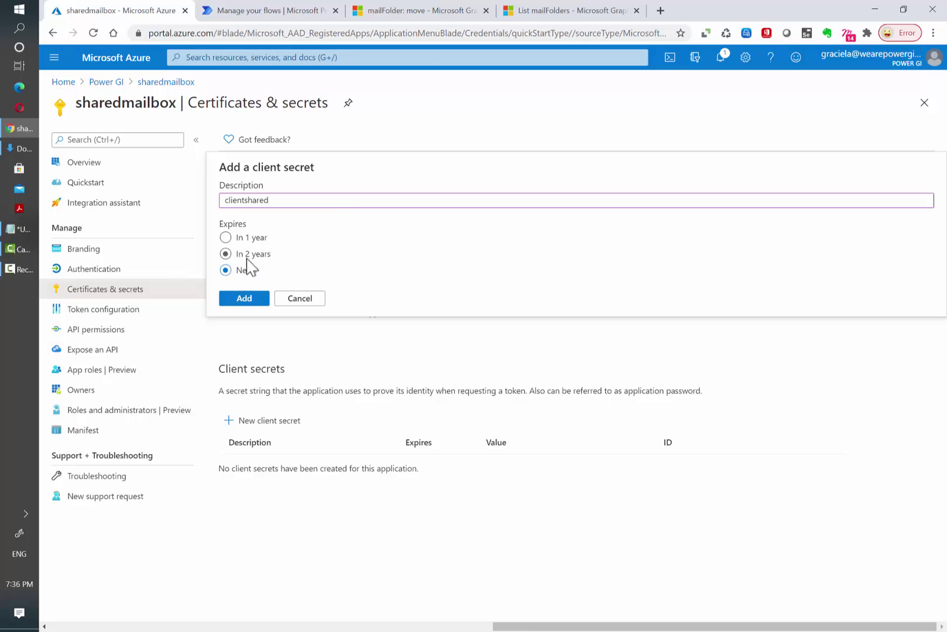
click(245, 299)
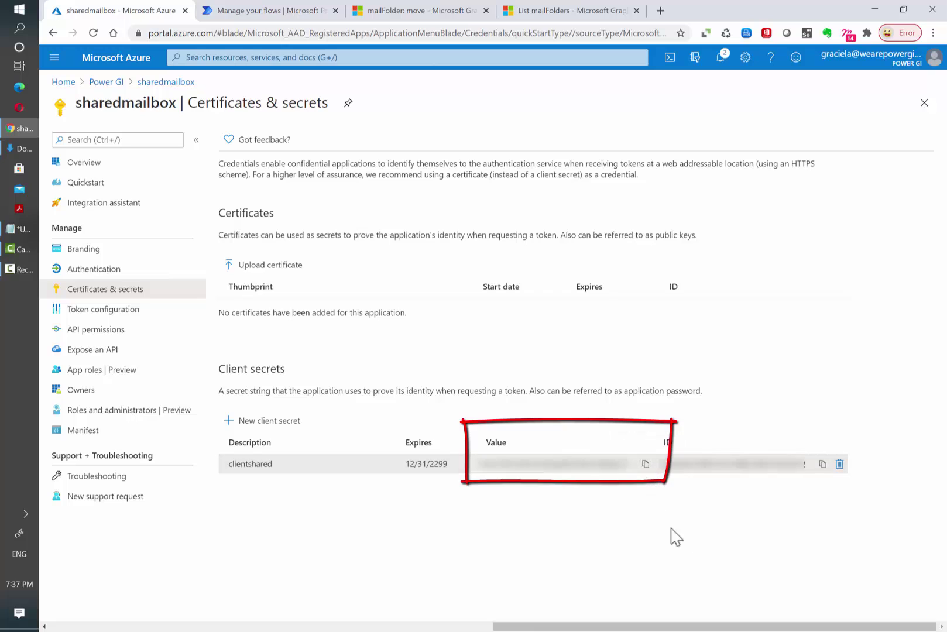
- Start adding a Microsoft Graph permission from the sharedmailbox app's API permissions
click(96, 329)
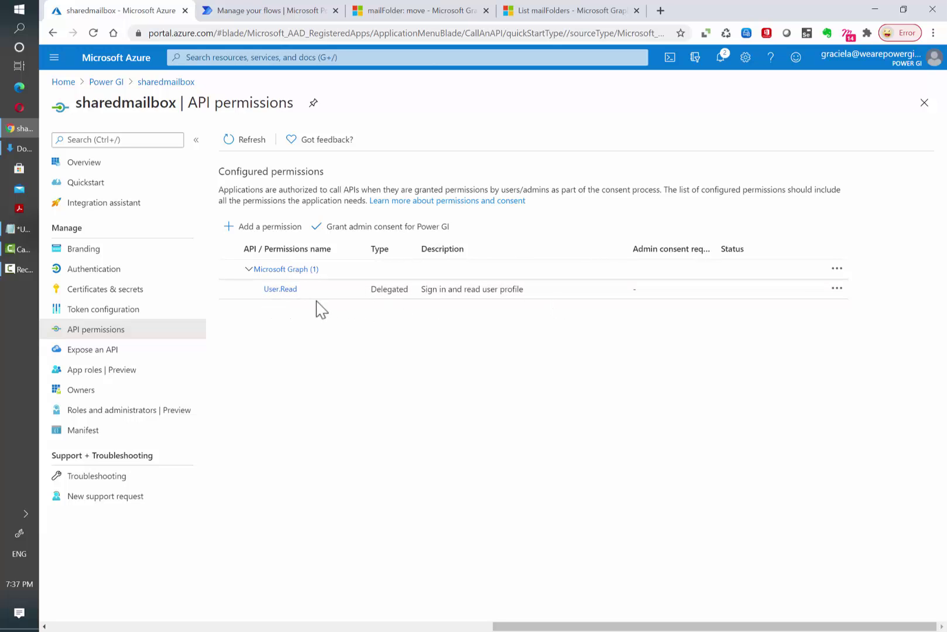
click(261, 232)
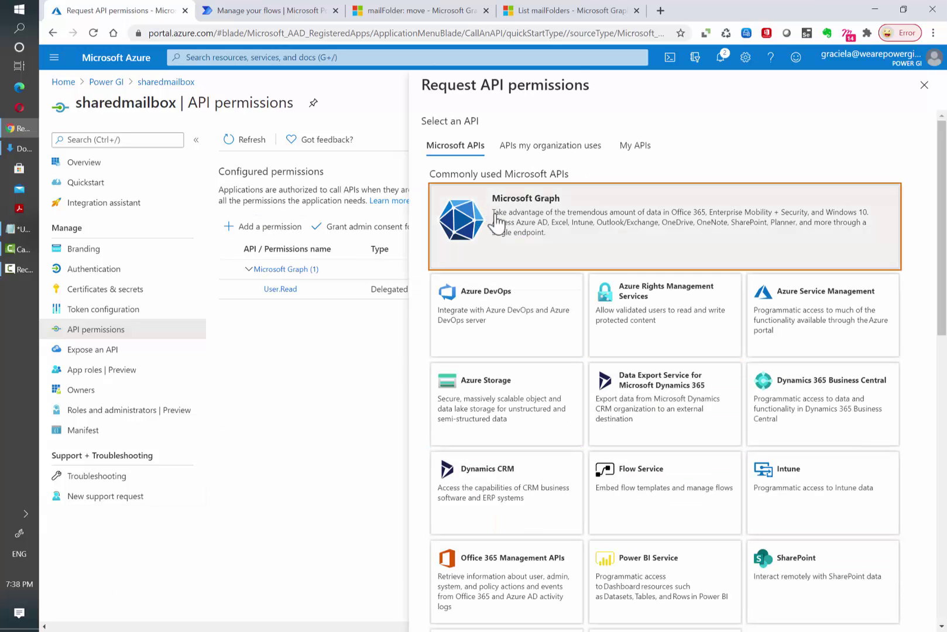
click(565, 225)
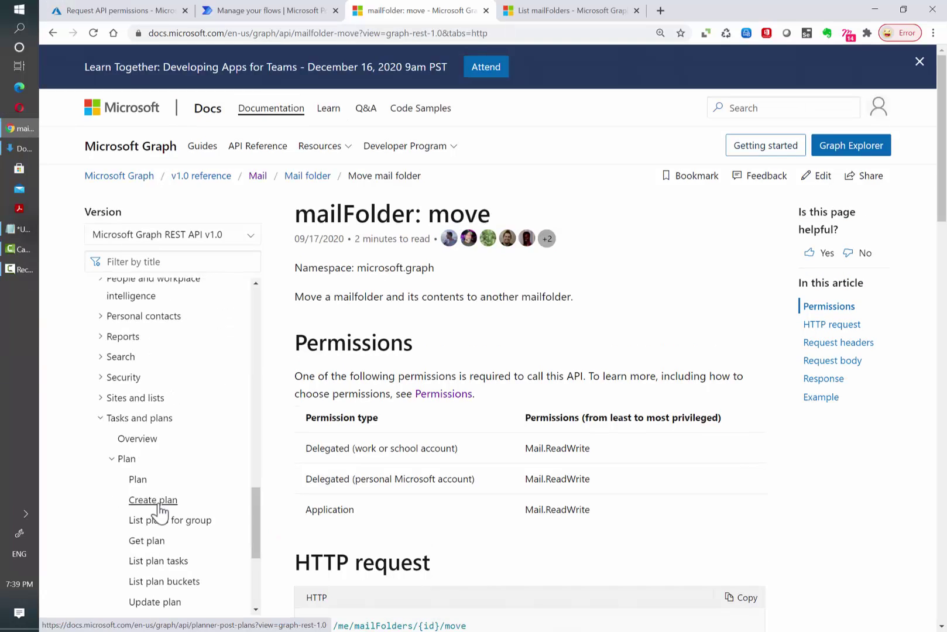
click(160, 514)
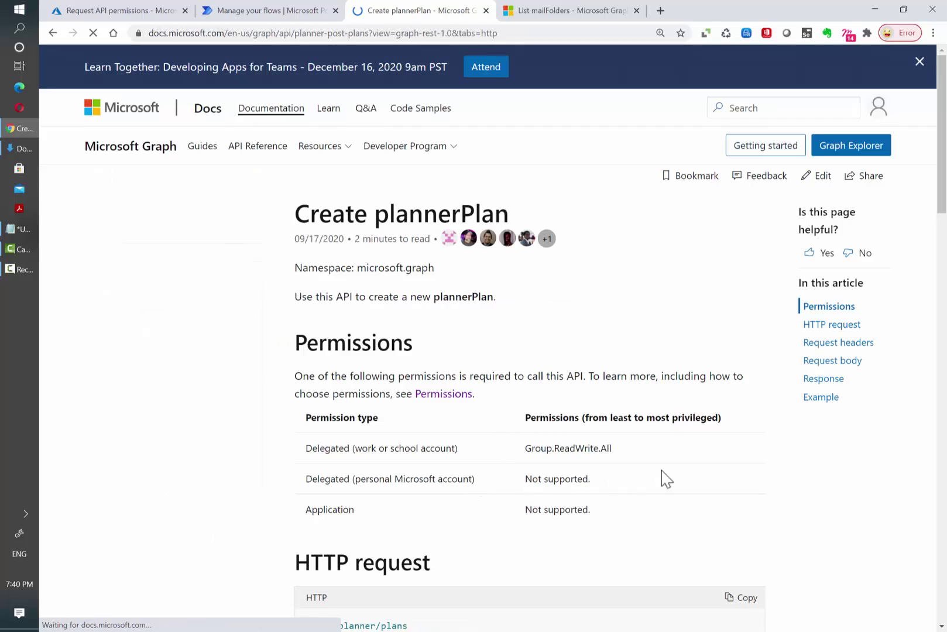
double_click(331, 449)
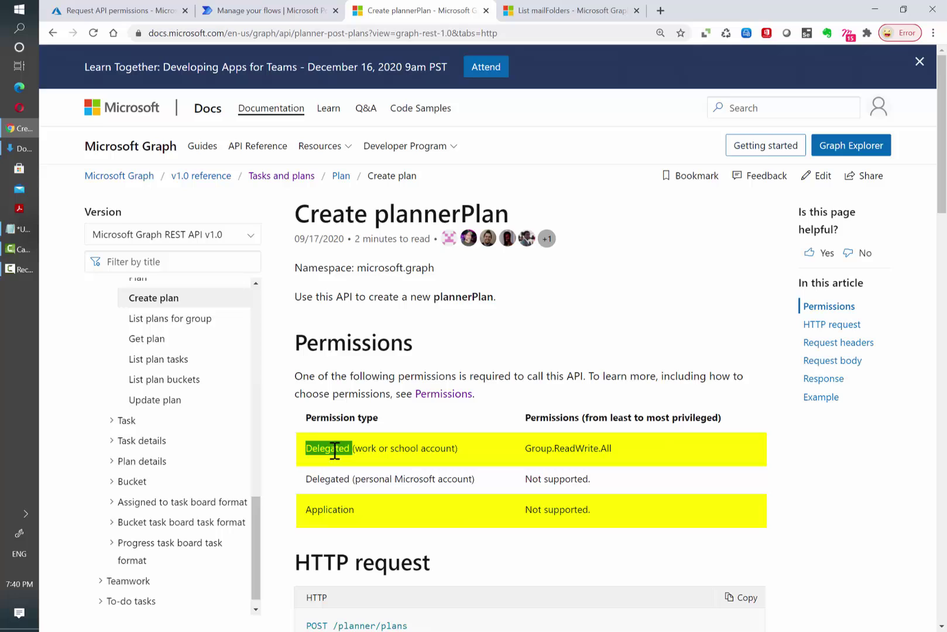
double_click(609, 449)
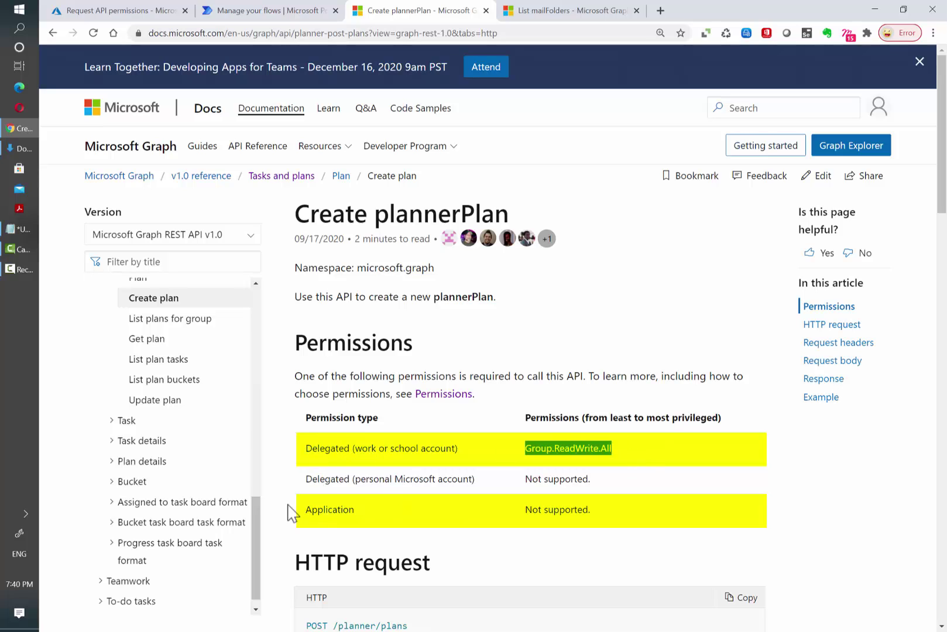
click(334, 510)
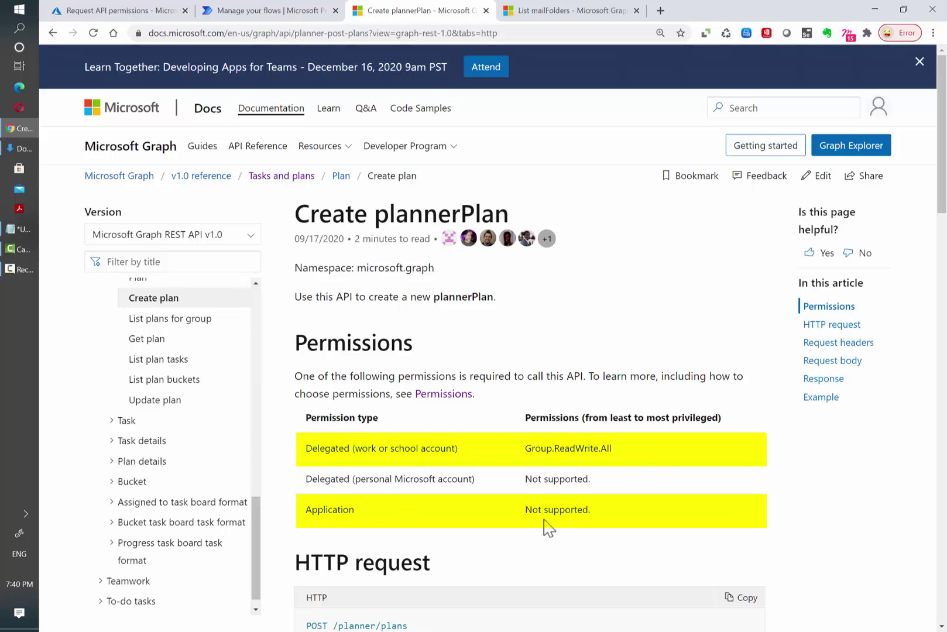
drag(525, 509, 634, 510)
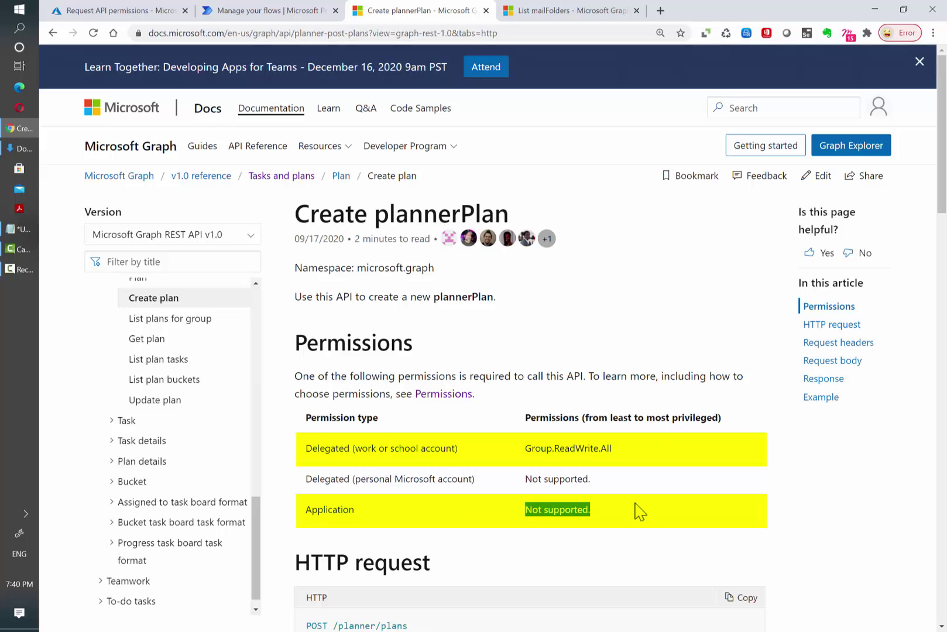
click(549, 508)
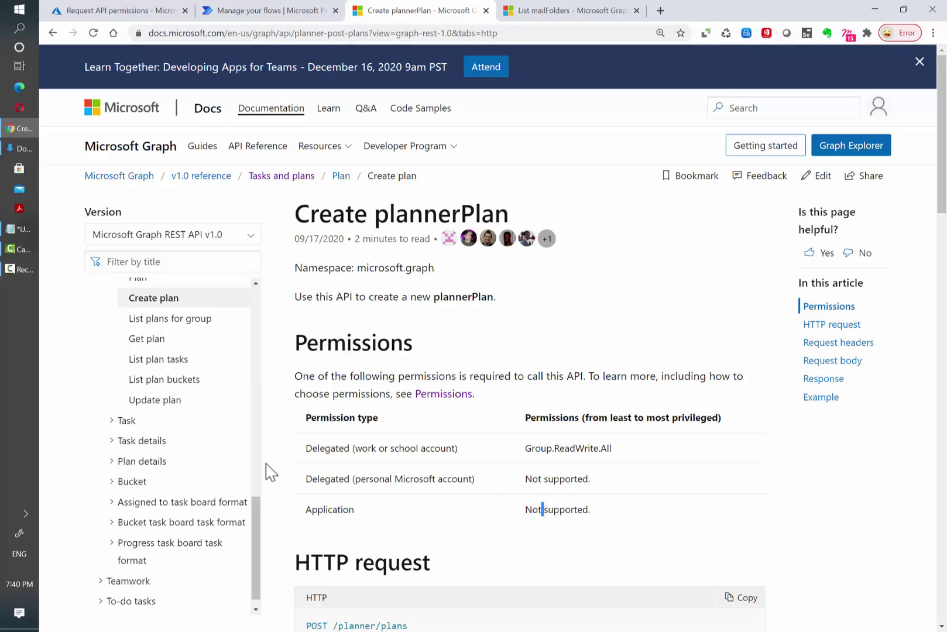
key(alt+Left)
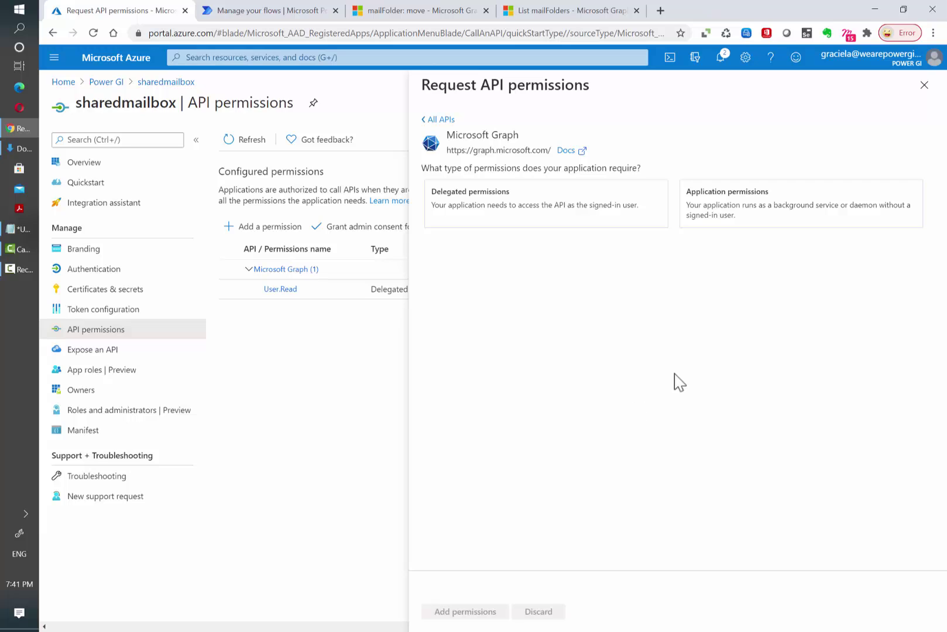
- Choose Graph application permissions and tick Mail.ReadWrite in the Mail group
click(796, 224)
scroll(634, 388, down, 15)
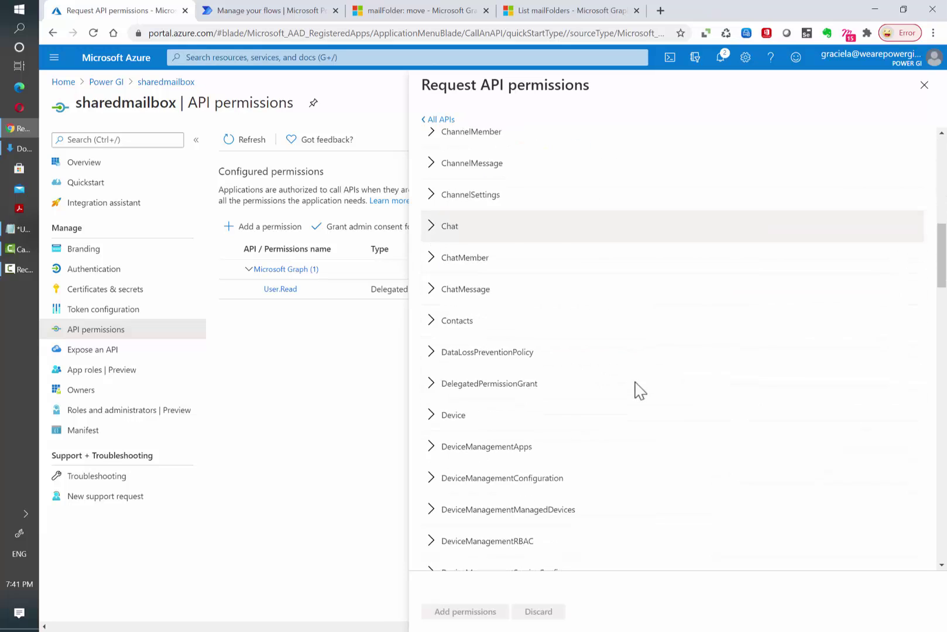
scroll(627, 393, down, 4)
scroll(626, 395, down, 2)
click(448, 188)
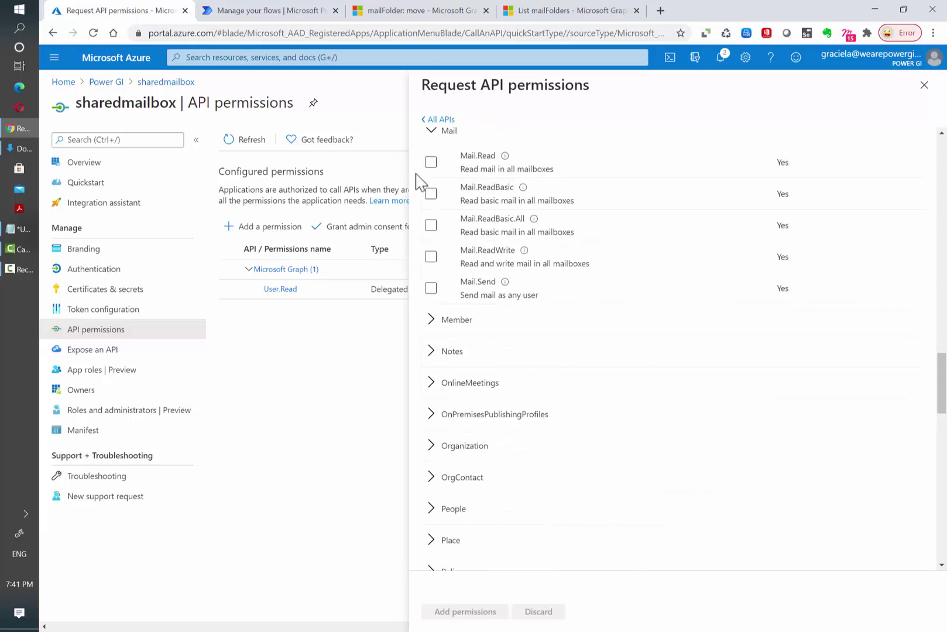
scroll(553, 253, down, 1)
scroll(553, 253, up, 1)
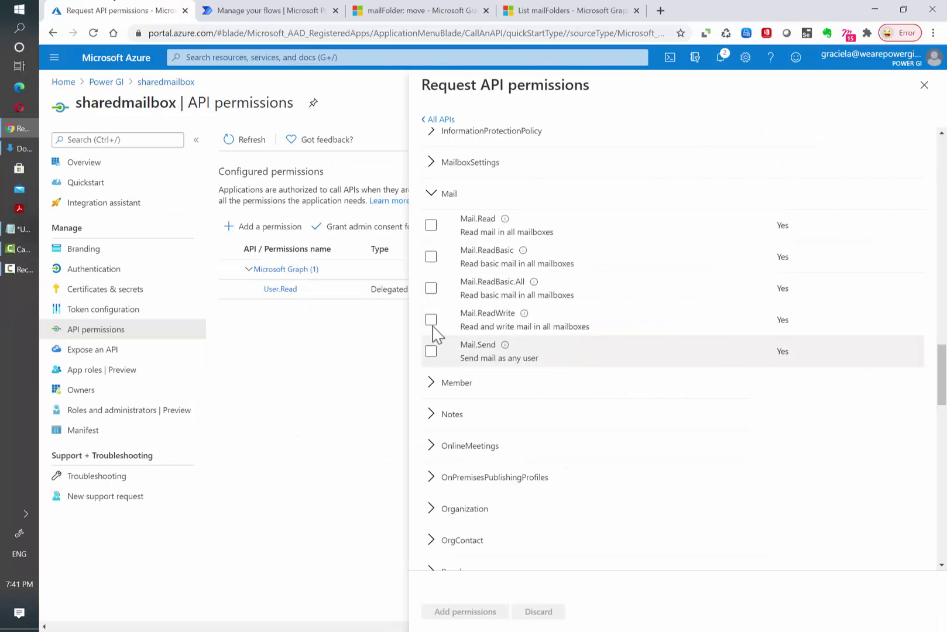
click(460, 611)
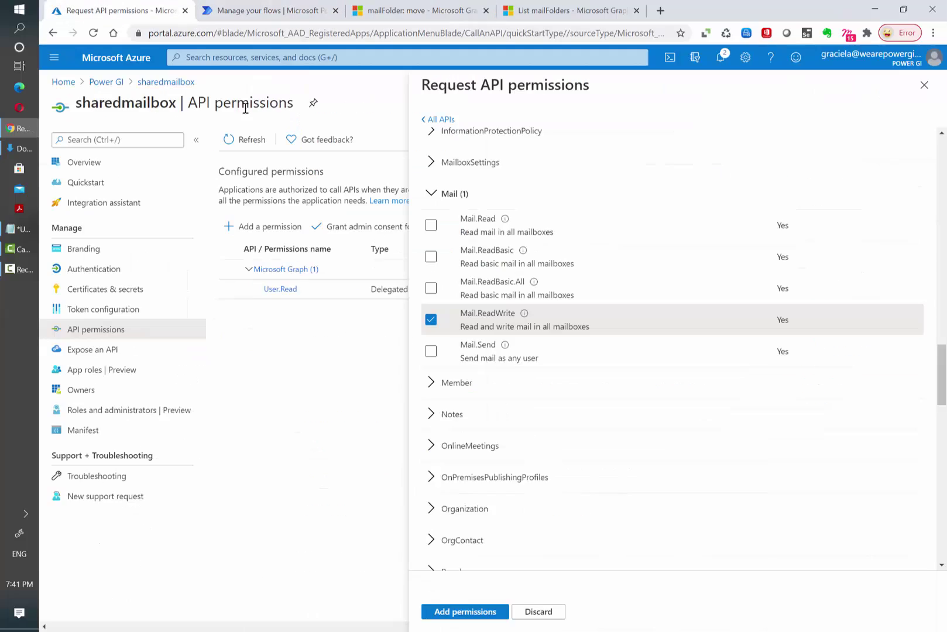
- Add Mail.ReadWrite, grant admin consent for Power GI, and return to the app overview
click(450, 611)
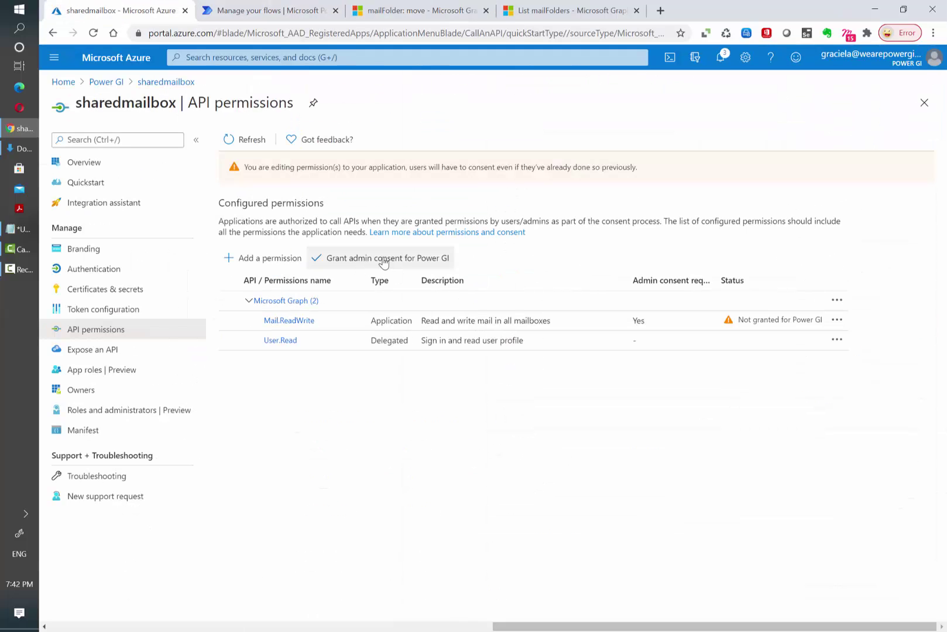
click(383, 263)
click(246, 206)
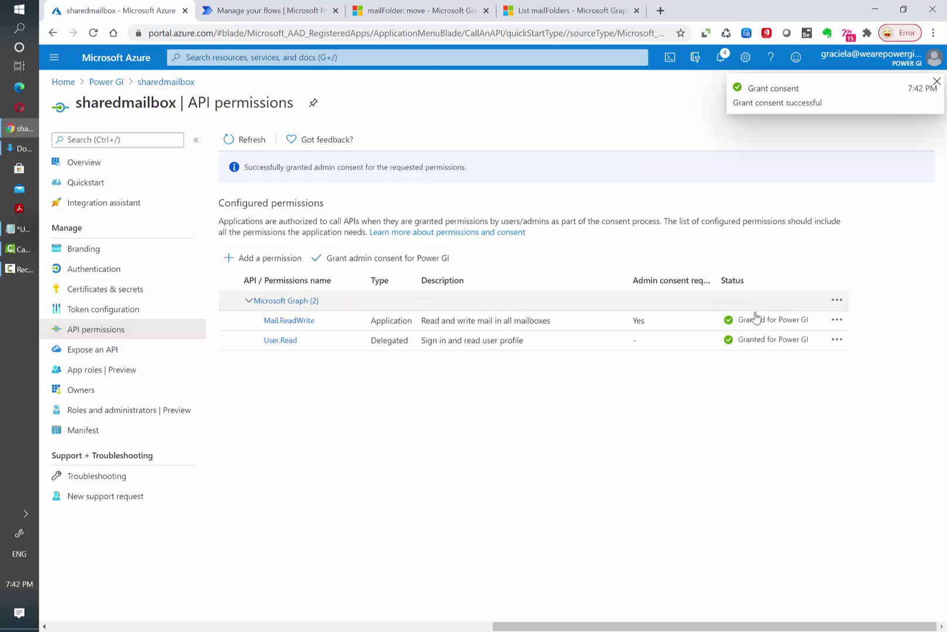
click(120, 164)
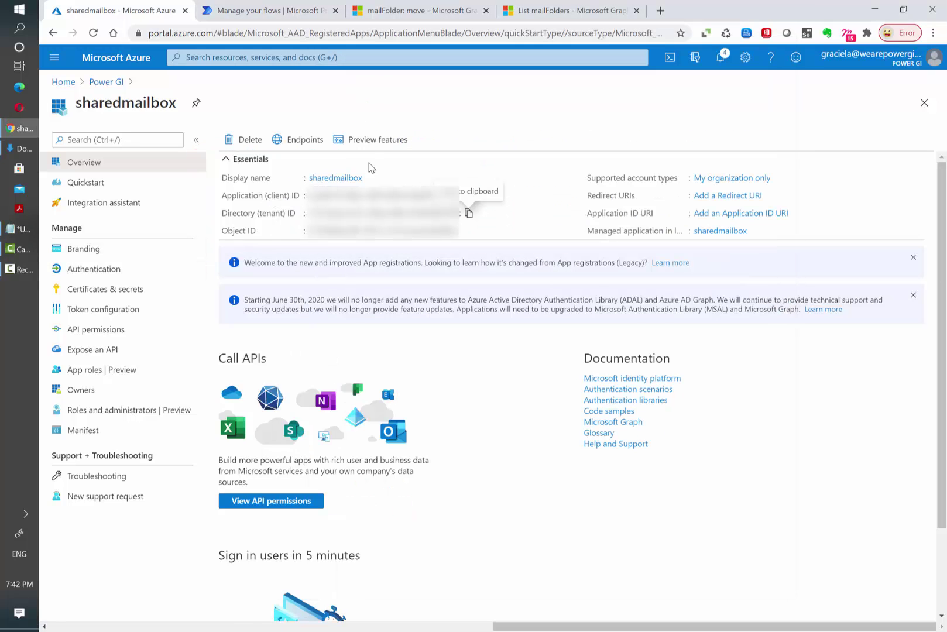
- Copy the tenant ID and paste the application ID into the Notepad notes under 'app id'
click(375, 163)
click(406, 166)
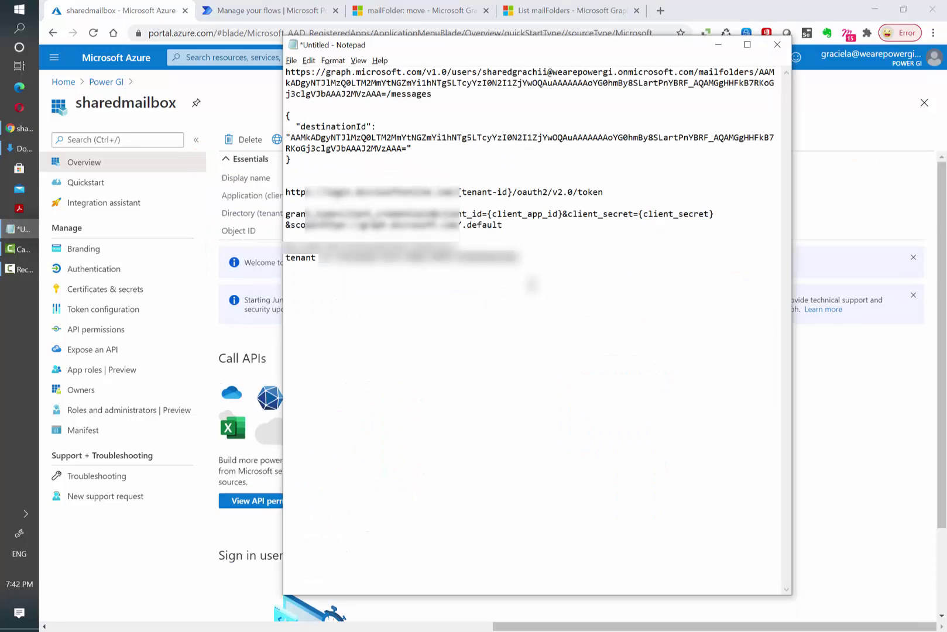
text(pa)
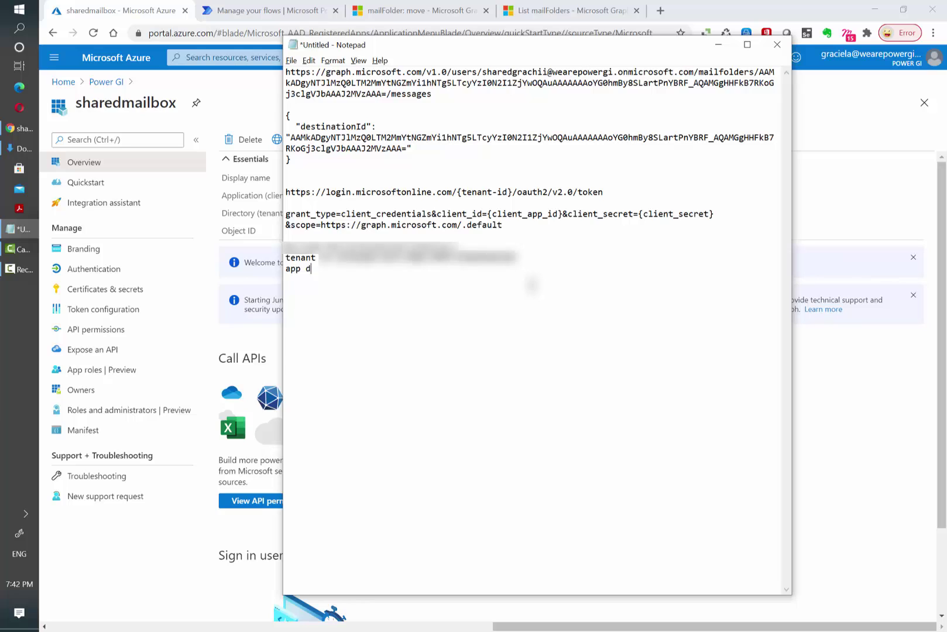
key(ctrl+v)
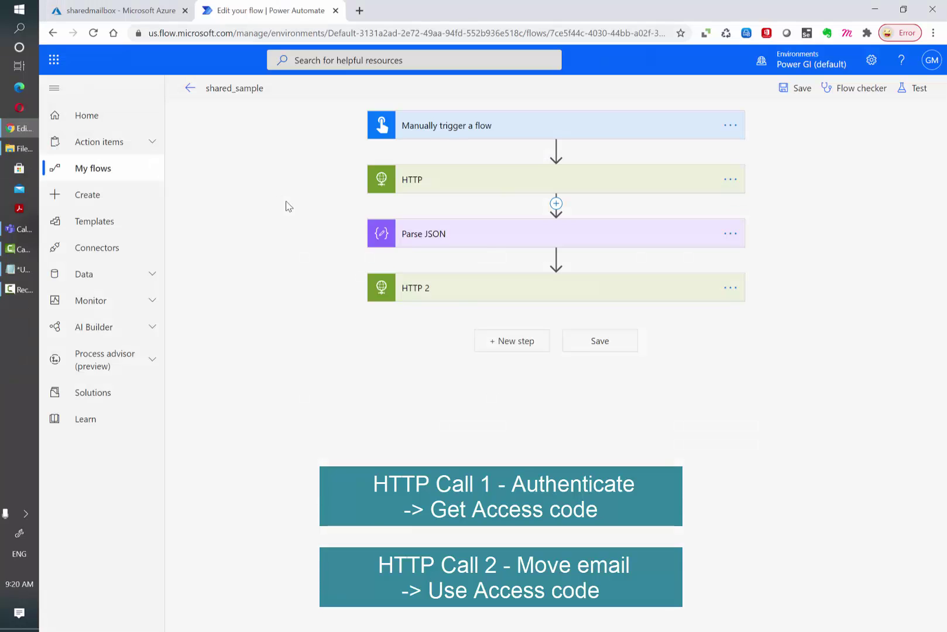
- Run a manually triggered test of the shared_sample flow
click(447, 289)
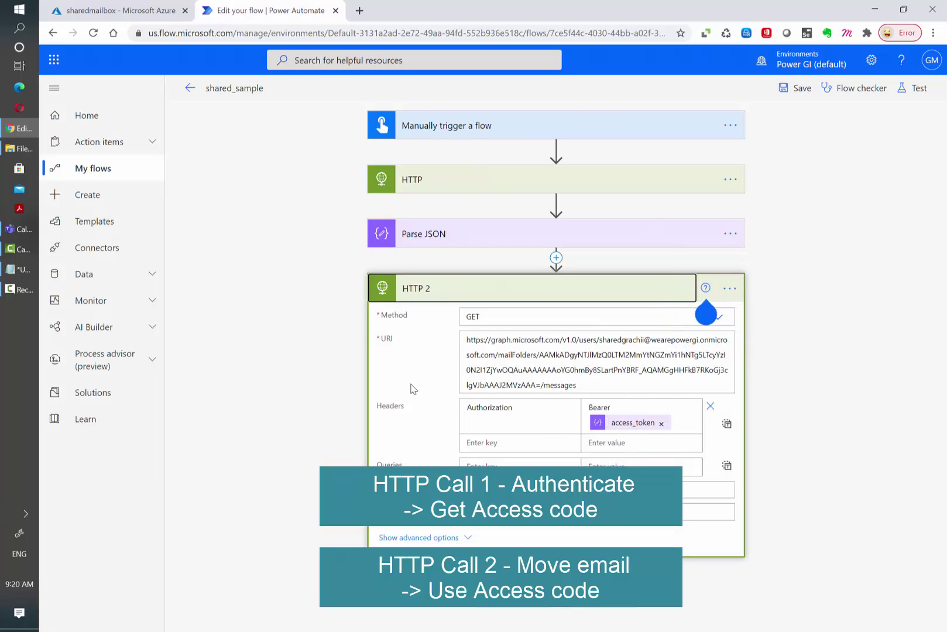
click(915, 88)
click(749, 118)
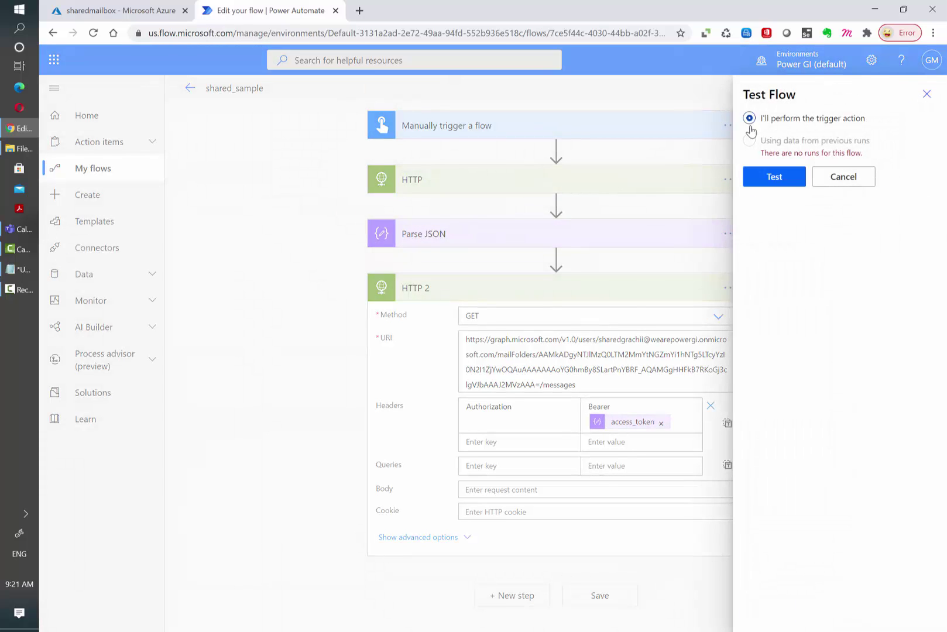
click(775, 176)
- Inspect the HTTP and HTTP 2 run outputs, showing status 200 and a Bearer access token
click(530, 214)
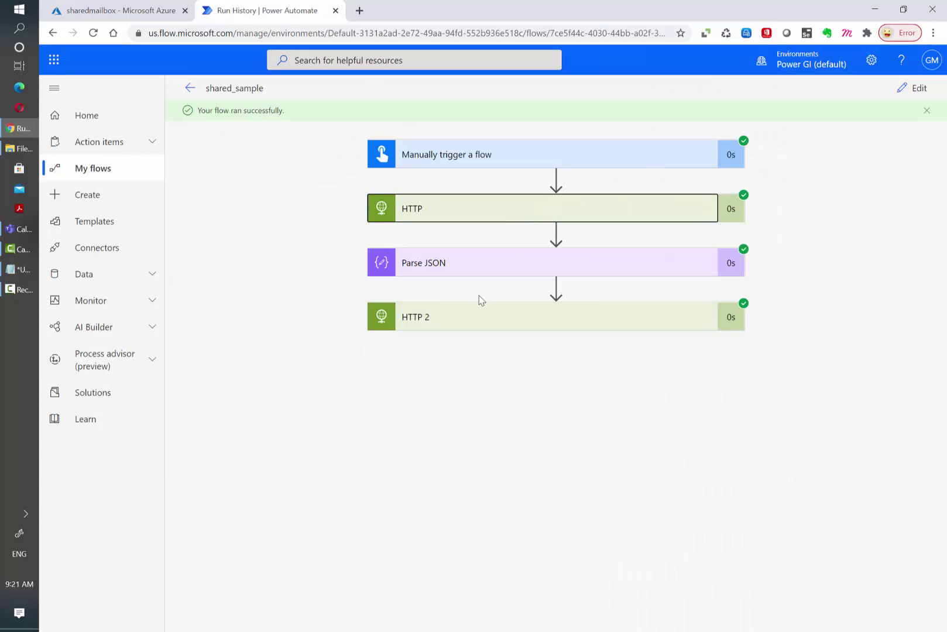
scroll(450, 380, down, 4)
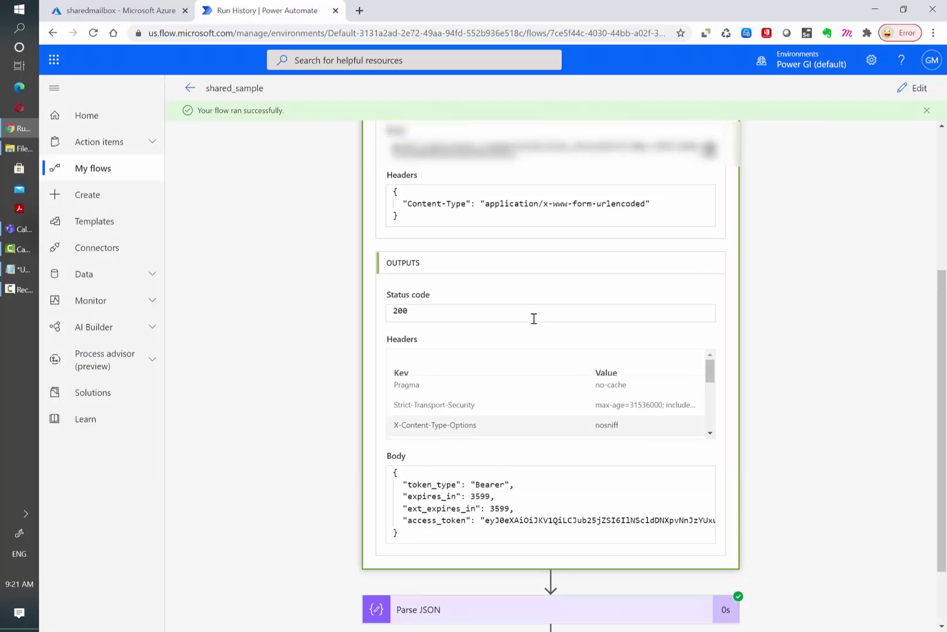
scroll(436, 459, down, 1)
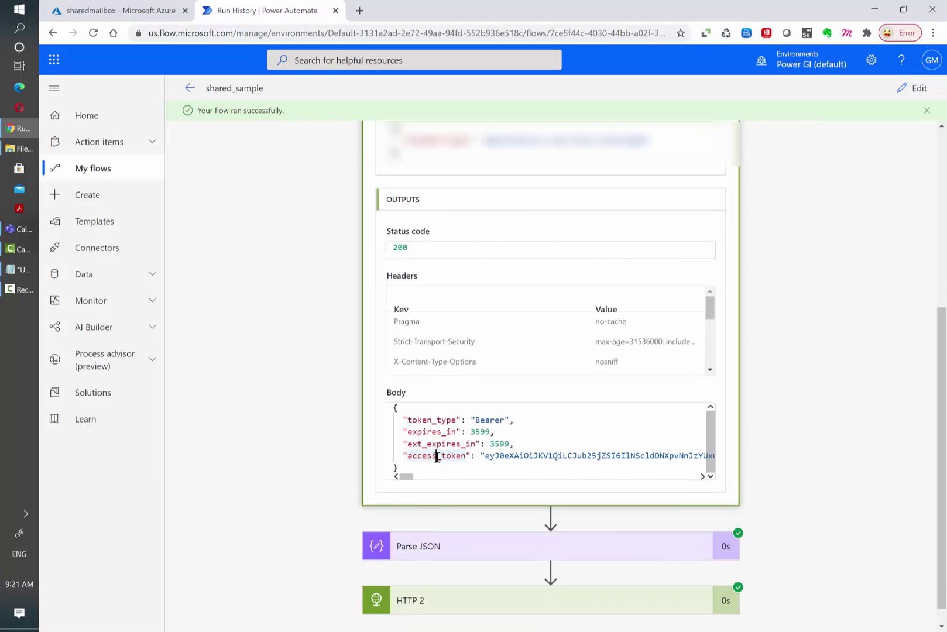
scroll(451, 526, down, 1)
click(461, 584)
scroll(672, 471, down, 4)
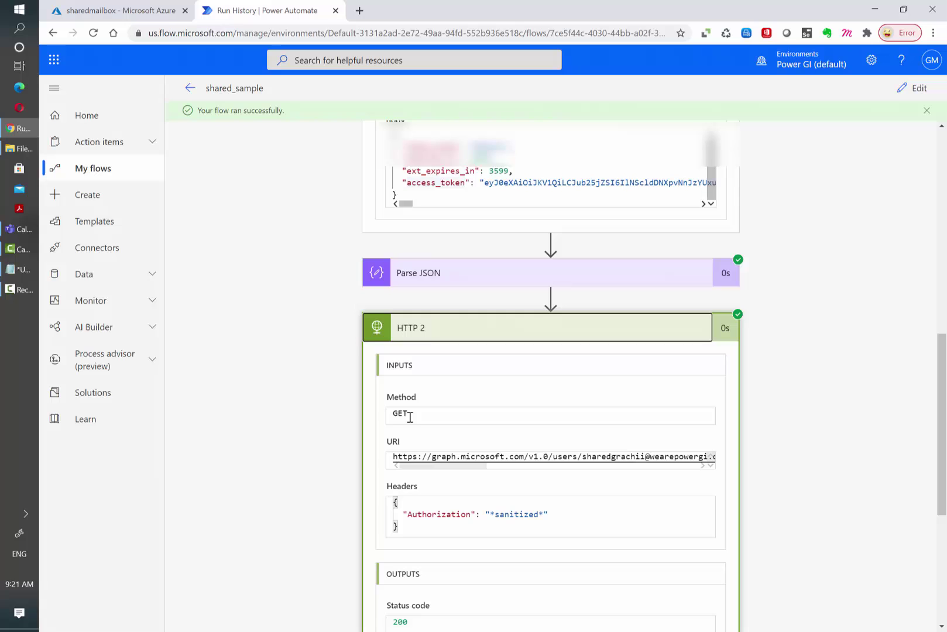
scroll(498, 422, down, 5)
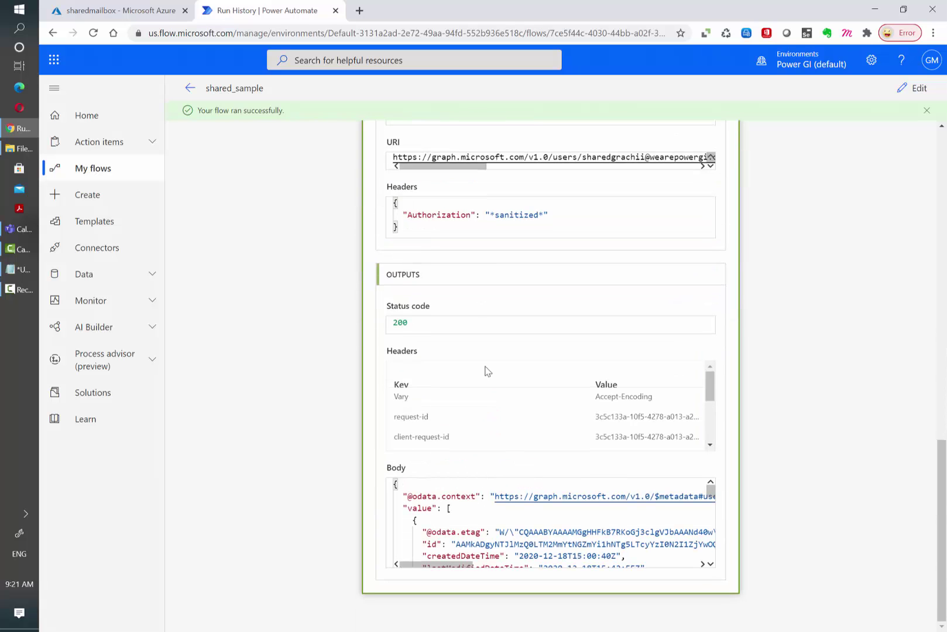
scroll(499, 249, down, 1)
scroll(321, 333, up, 10)
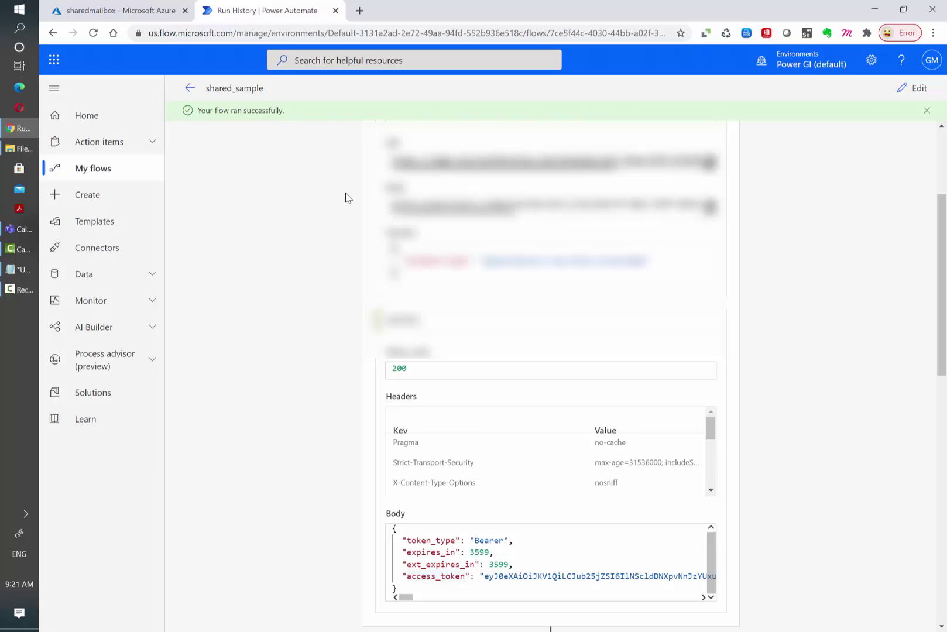
click(359, 10)
scroll(307, 374, up, 2)
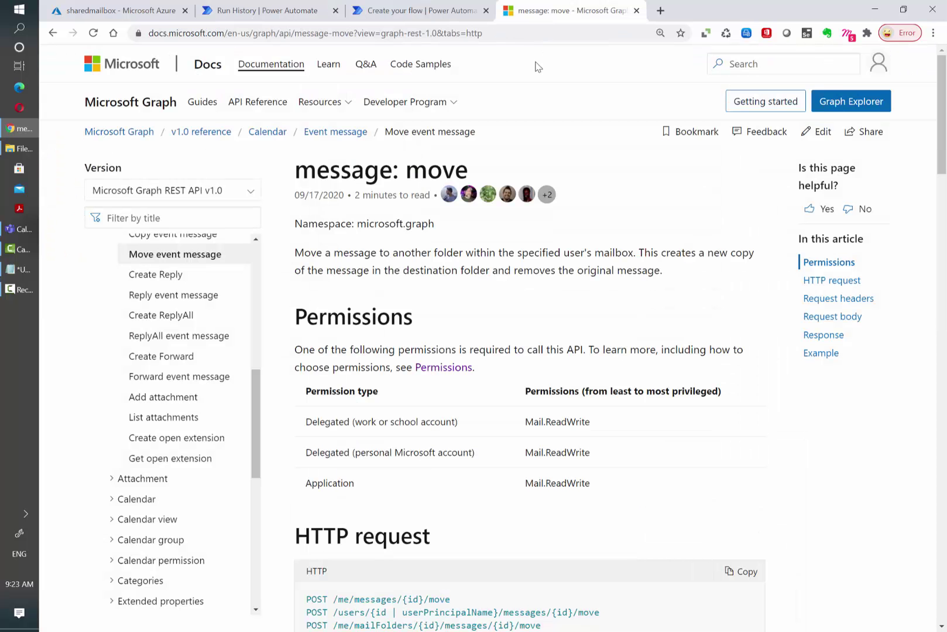
- Scroll to the message: move example request and highlight its POST method
scroll(610, 304, down, 1)
scroll(610, 304, down, 5)
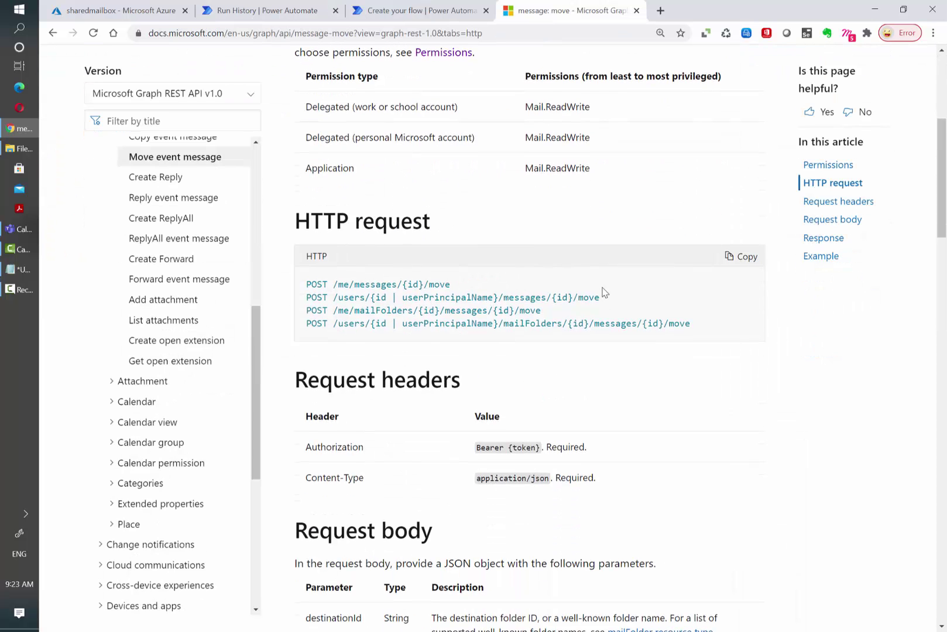
scroll(552, 232, down, 4)
scroll(544, 240, down, 4)
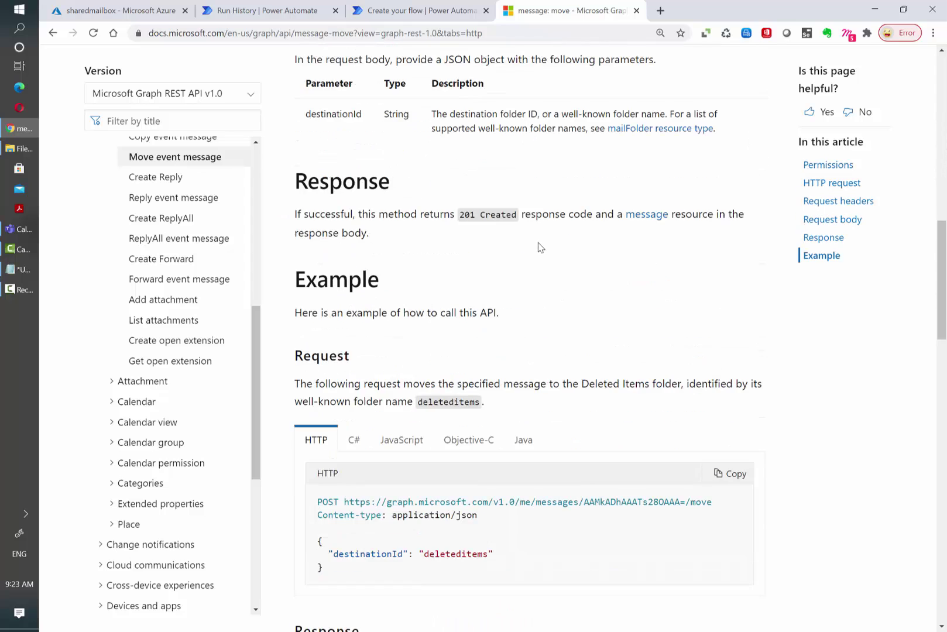
scroll(583, 405, down, 2)
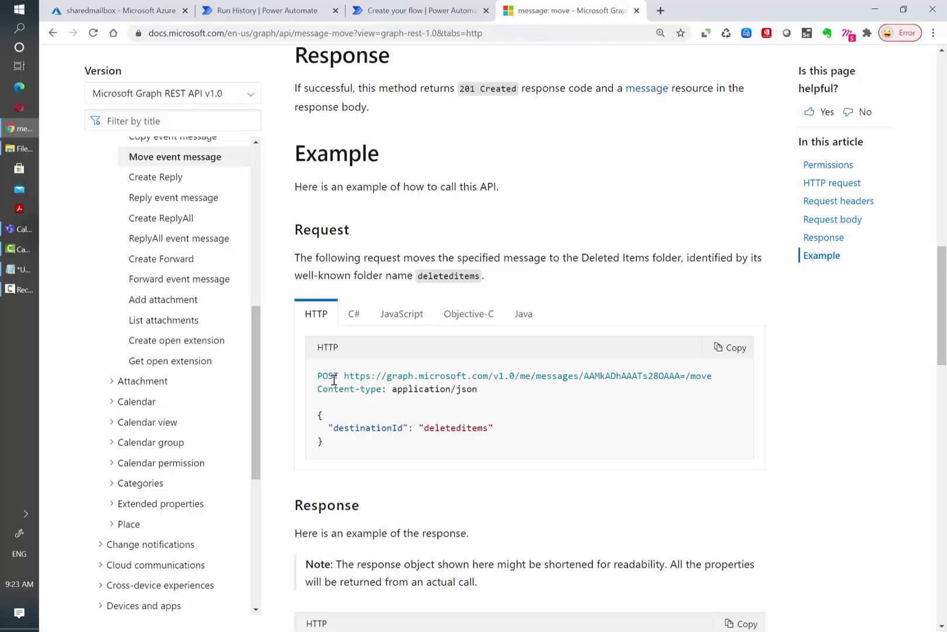
drag(316, 380, 345, 377)
click(354, 377)
- Highlight the example's message ID, the deleteditems destination, then the whole request
drag(584, 376, 687, 374)
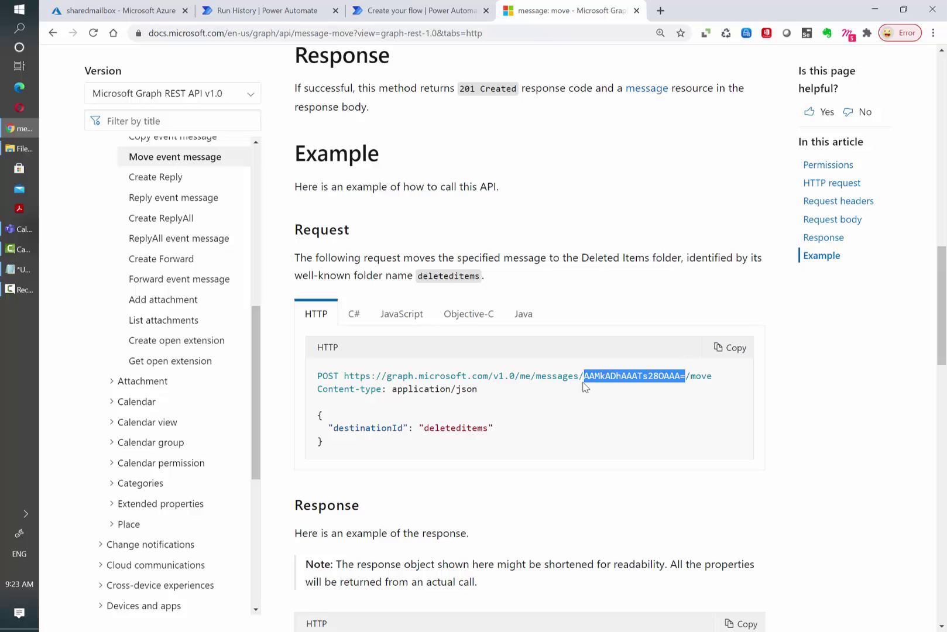
click(686, 377)
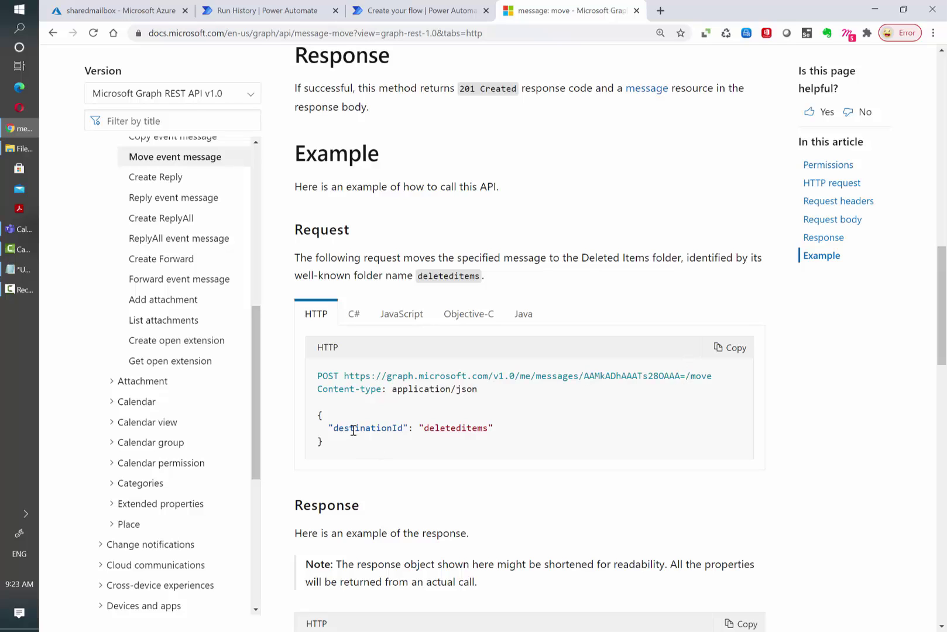
double_click(456, 429)
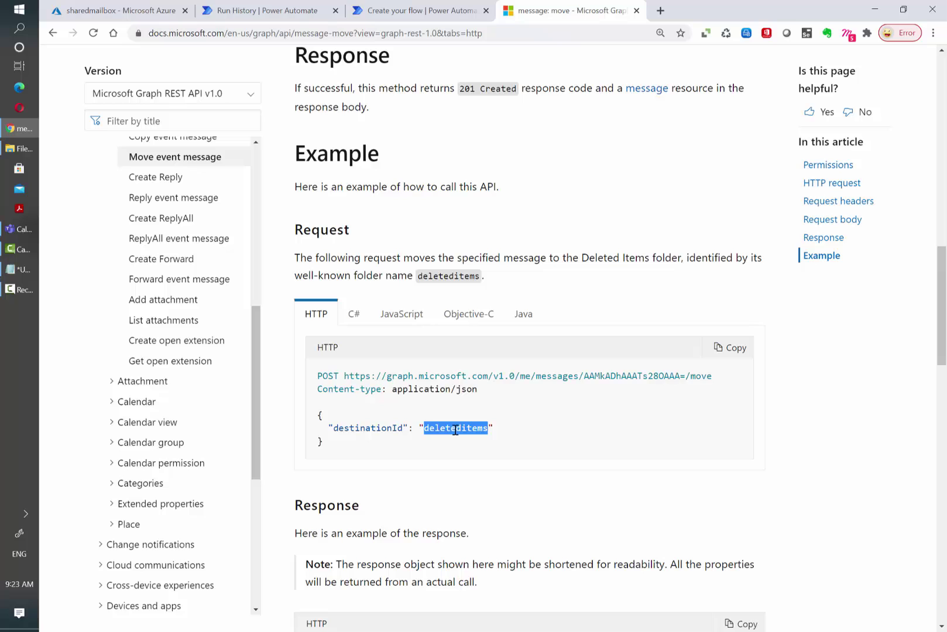
click(451, 430)
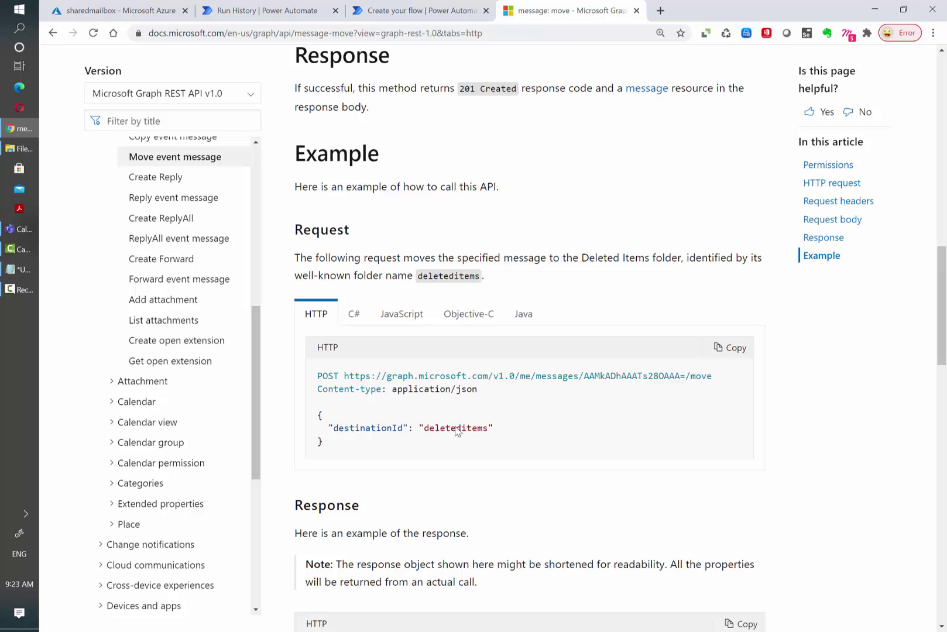
triple_click(473, 428)
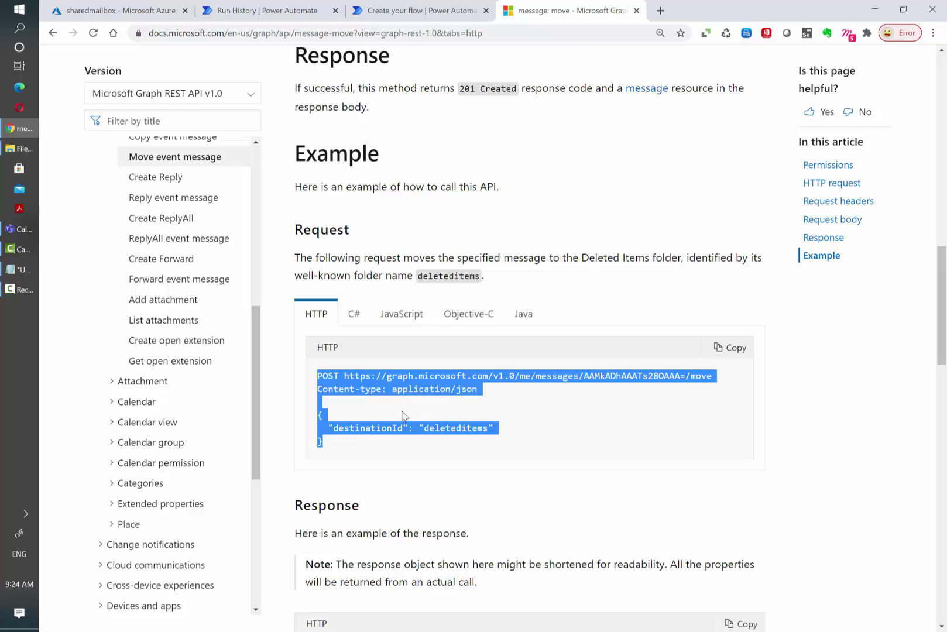
click(330, 373)
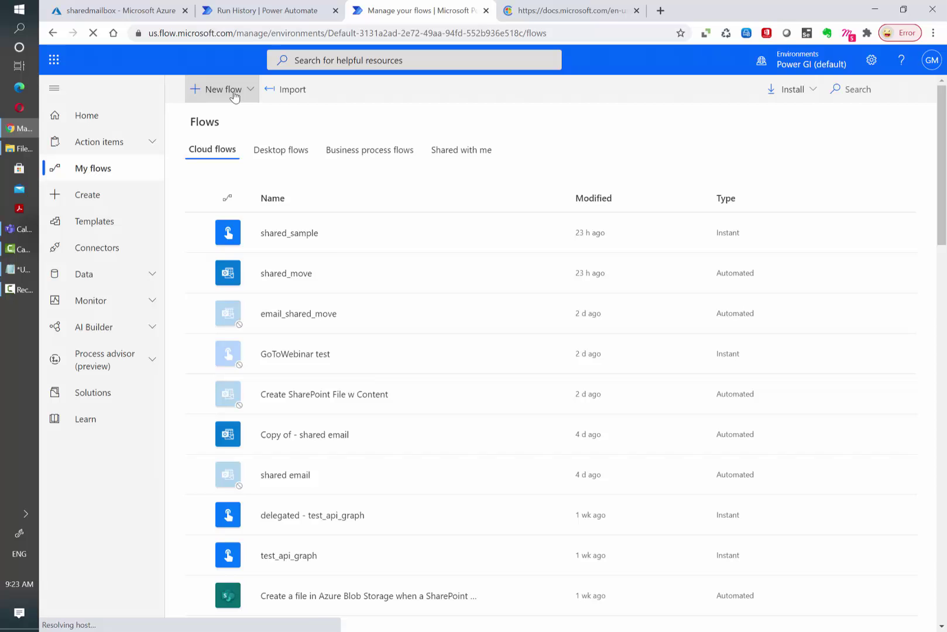
- Create an instant cloud flow named sample_shared_move with a Manually trigger a flow trigger
click(231, 91)
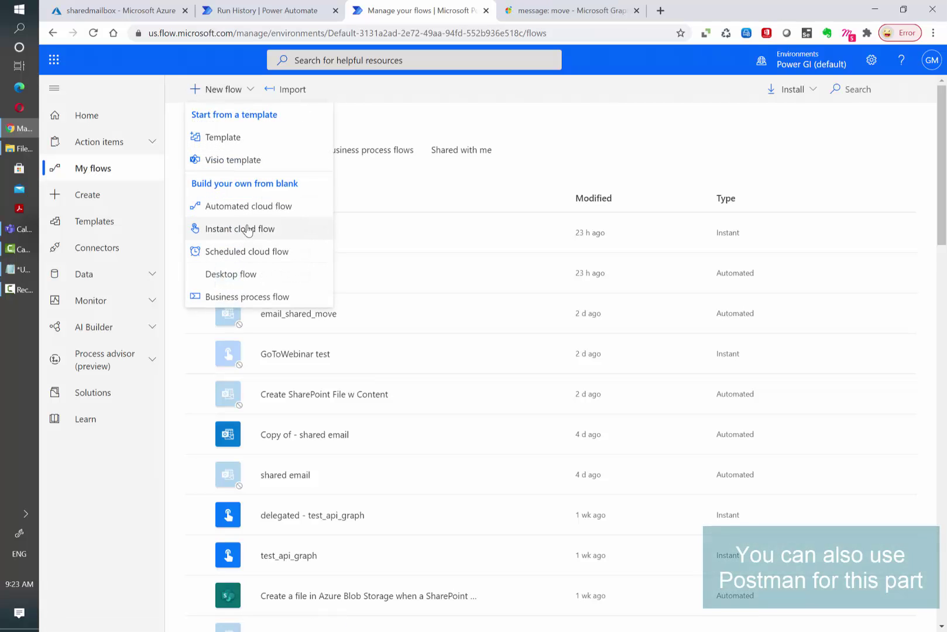
click(248, 229)
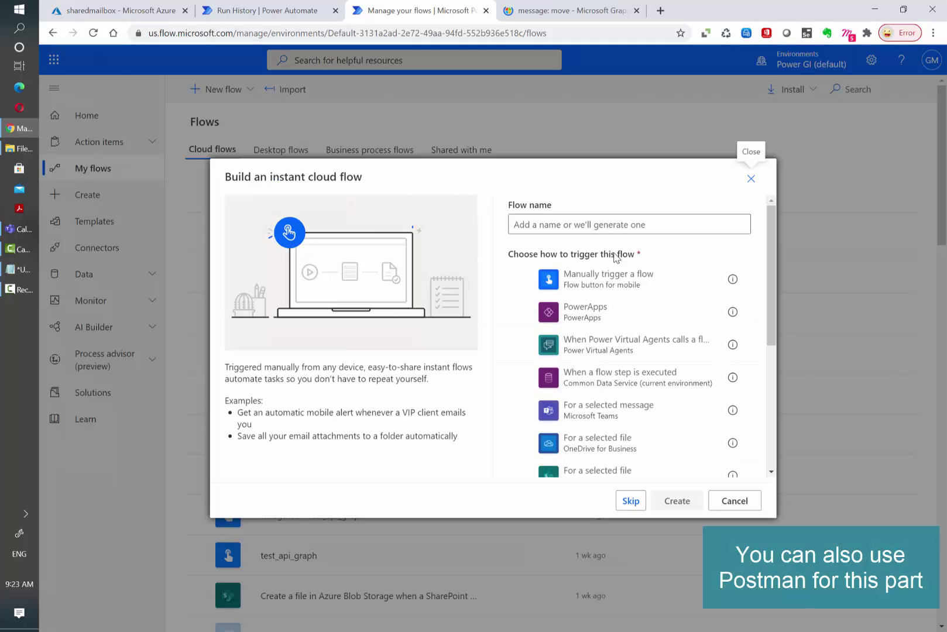
click(618, 285)
click(556, 224)
text(s)
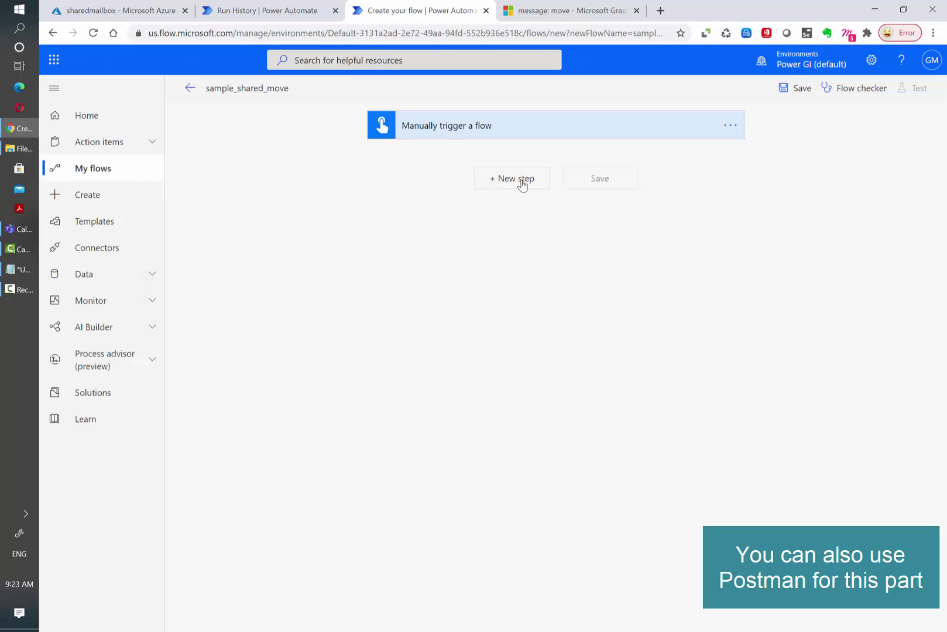
- Add a new step after the trigger and search actions for http
click(523, 185)
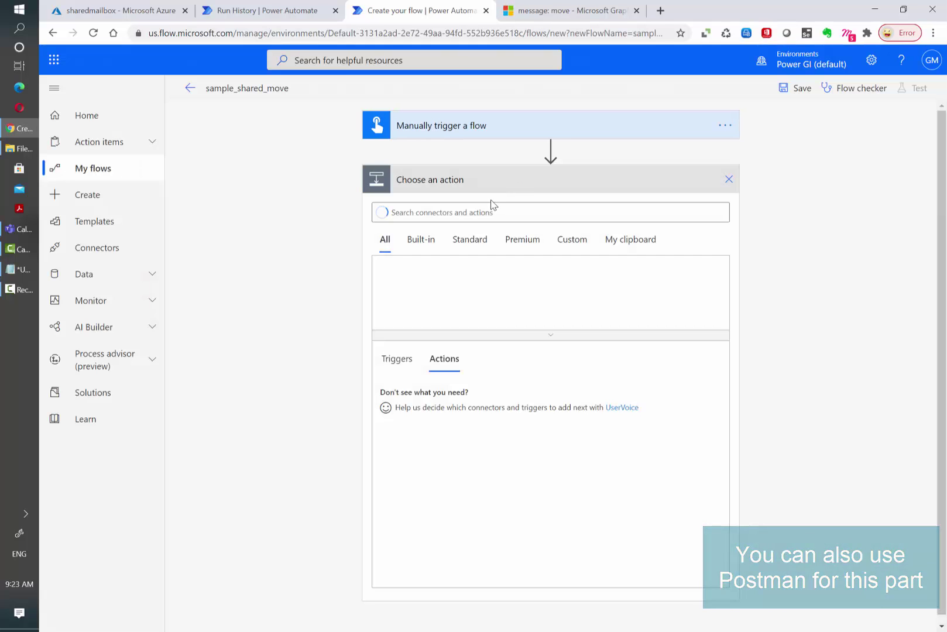
text(http)
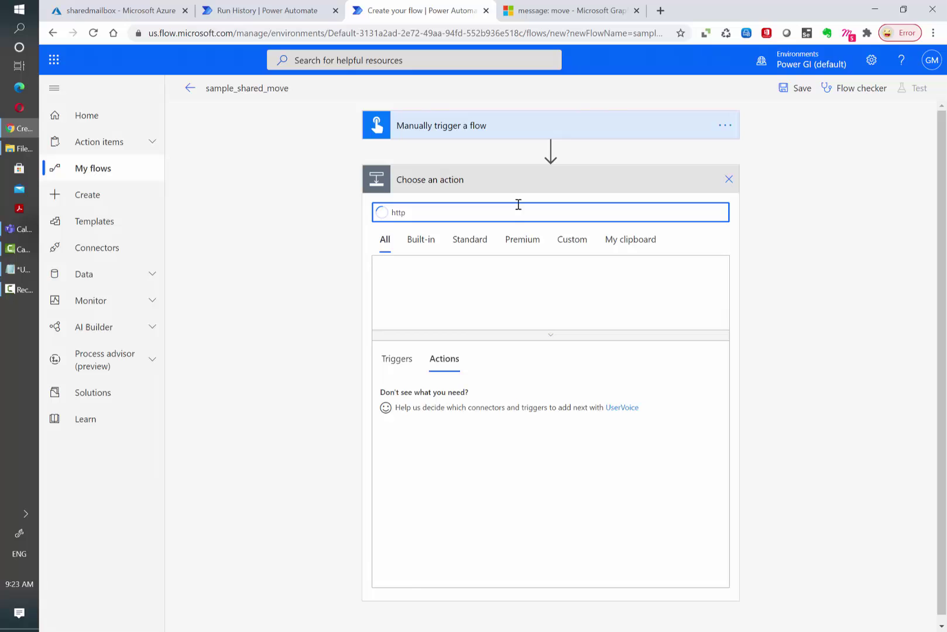
key(ctrl+Tab)
- Open the List mail folders reference under Mail > Mail folder in the Graph docs
scroll(265, 404, down, 1)
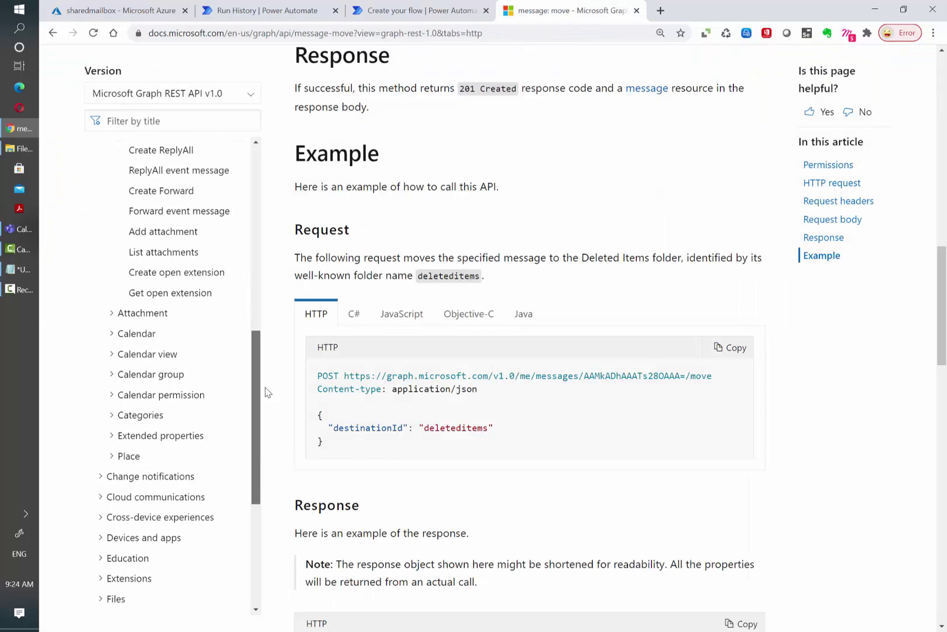
scroll(268, 340, up, 6)
scroll(111, 351, down, 10)
scroll(114, 352, down, 2)
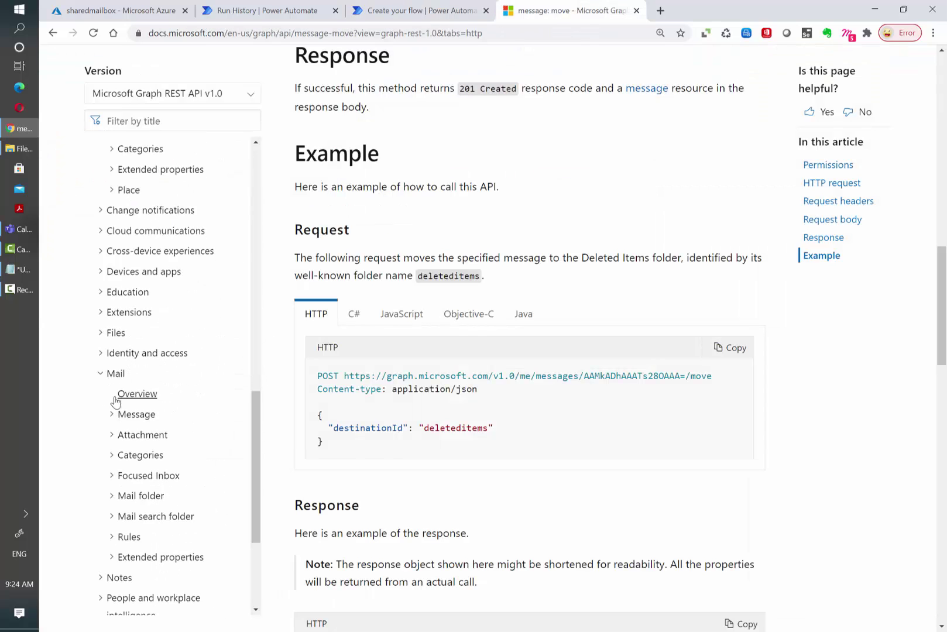
click(112, 443)
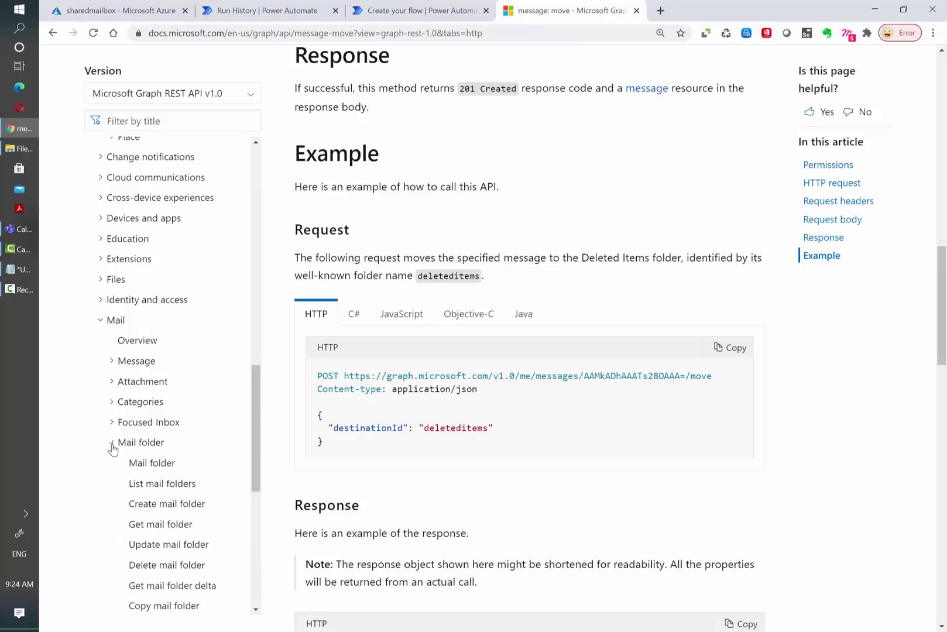
scroll(130, 466, down, 1)
scroll(129, 465, down, 1)
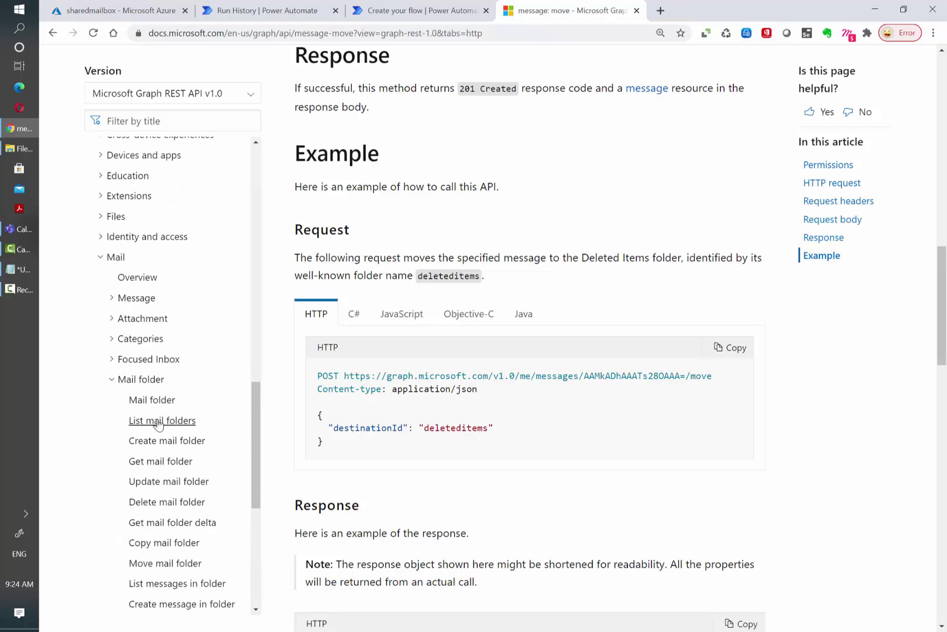
click(195, 442)
click(196, 420)
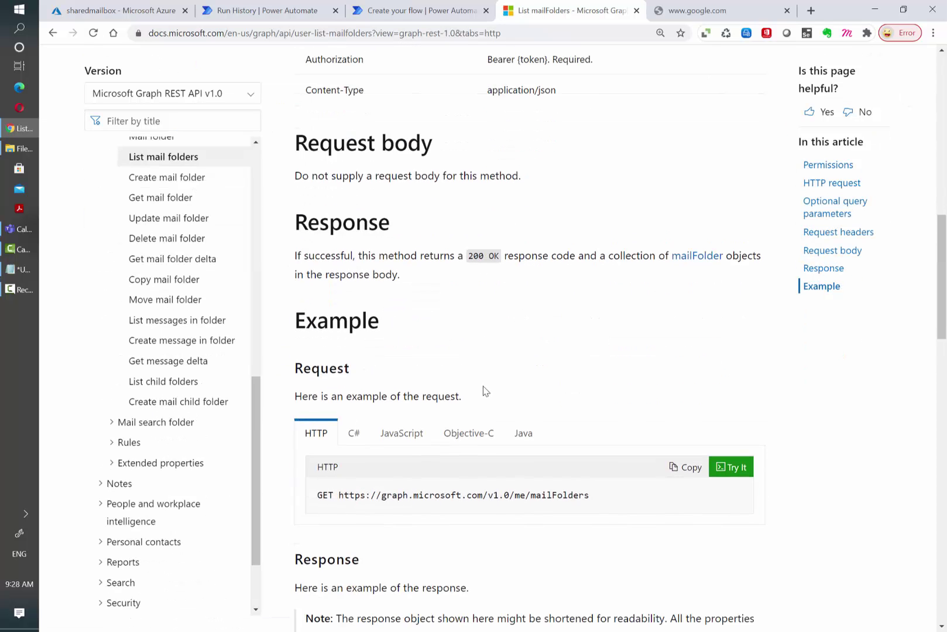
scroll(399, 338, down, 2)
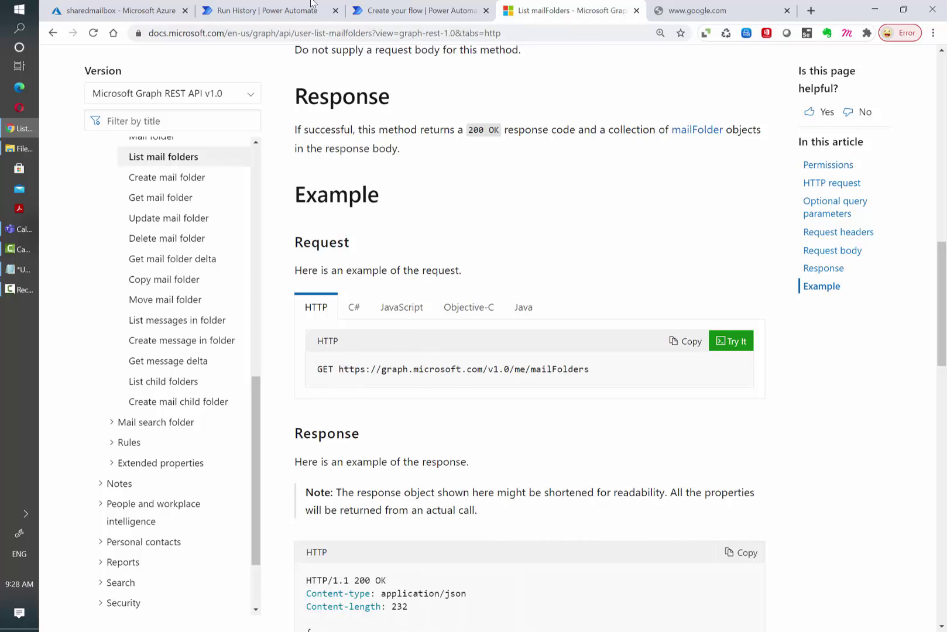
- Set the flow's HTTP action method to GET
click(415, 10)
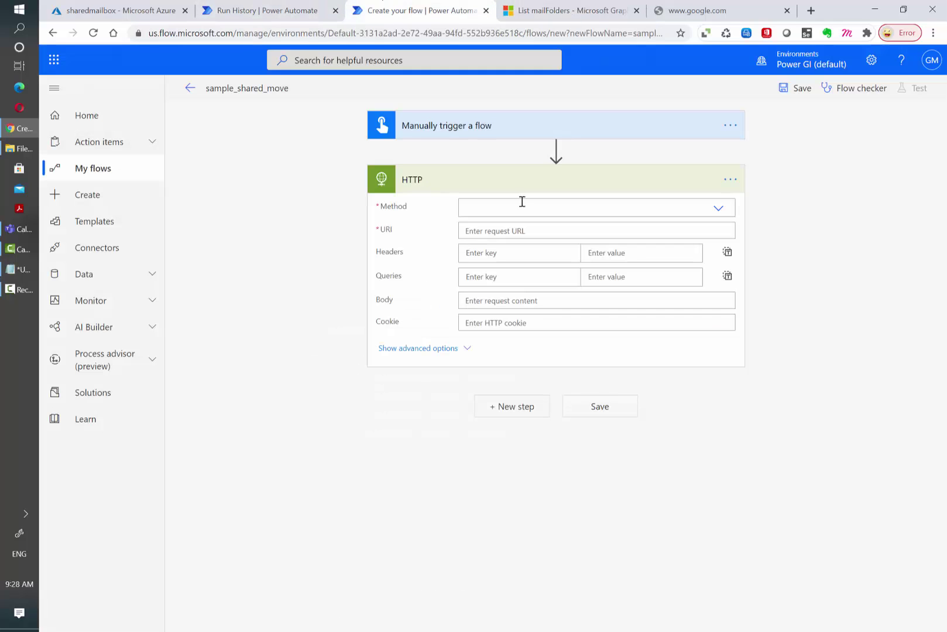
click(715, 218)
click(466, 228)
click(535, 10)
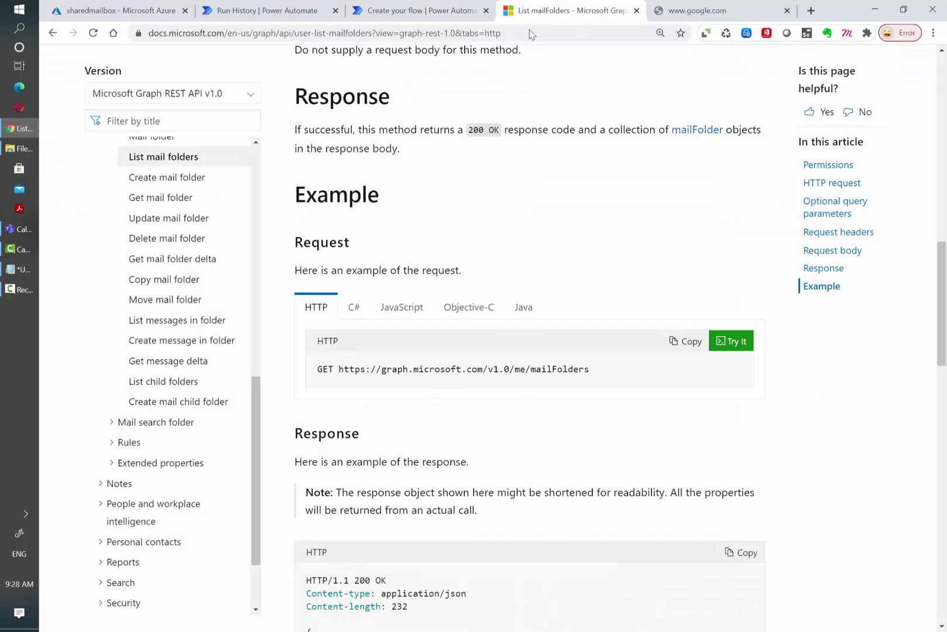
drag(340, 369, 586, 369)
key(ctrl+c)
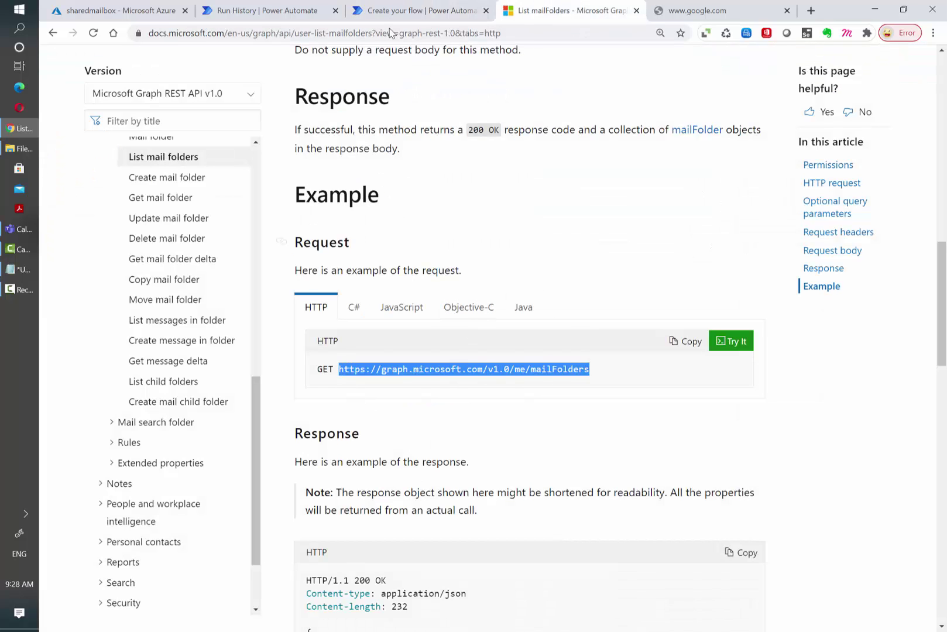
- Set the HTTP URI to graph.microsoft.com/v1.0/users/ plus the shared mailbox address, ending /mailFolders
click(415, 11)
click(513, 233)
key(ctrl+v)
drag(585, 233, 591, 230)
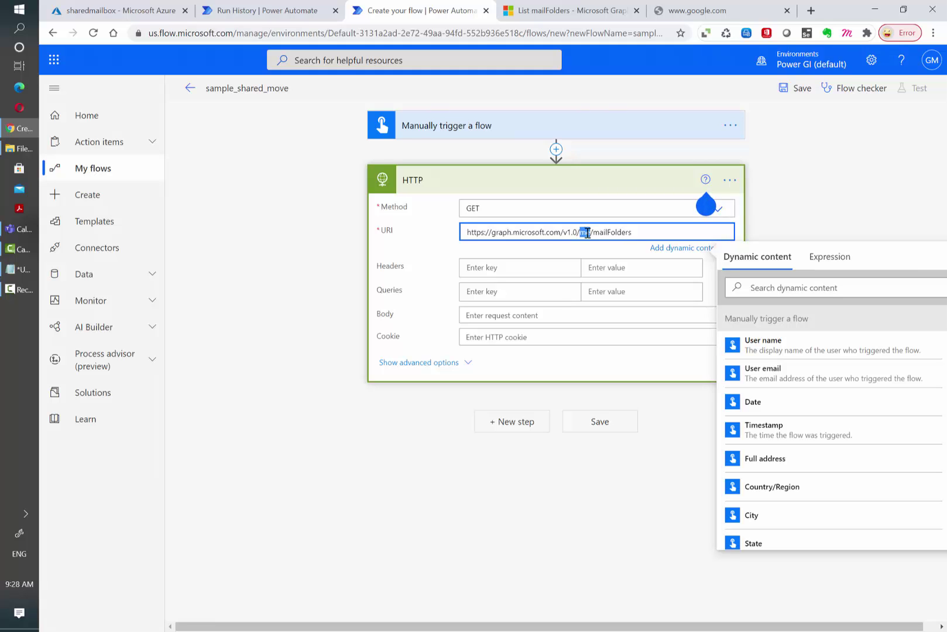
text(users/s)
key(ctrl+v)
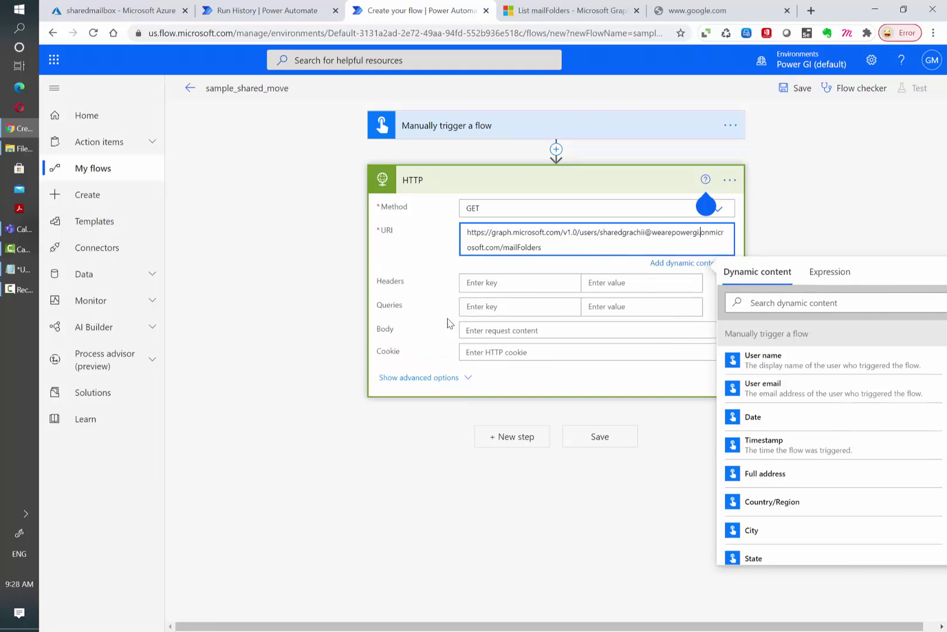
click(520, 296)
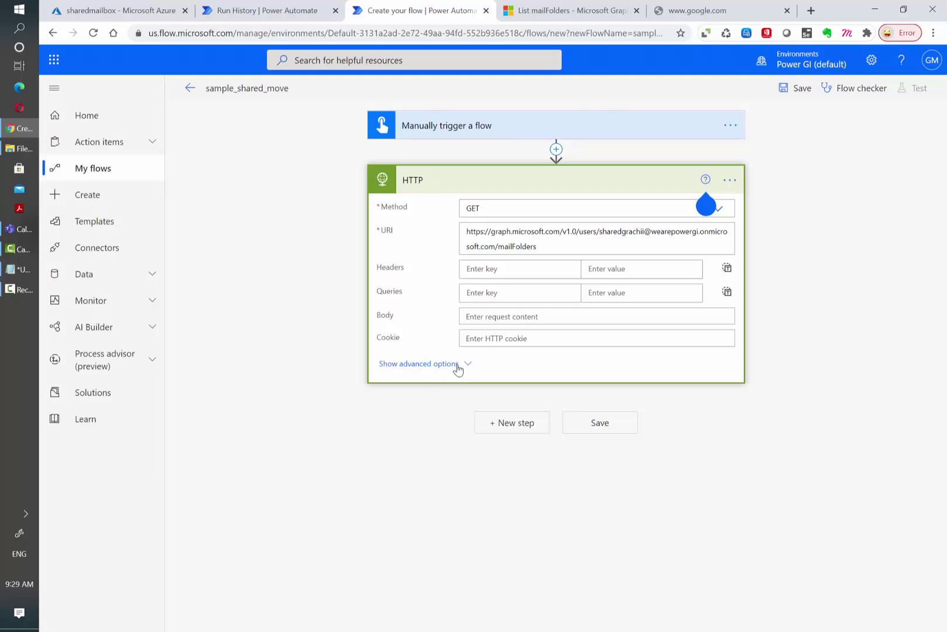
- Choose Active Directory OAuth as the HTTP step's authentication type
click(356, 369)
click(506, 361)
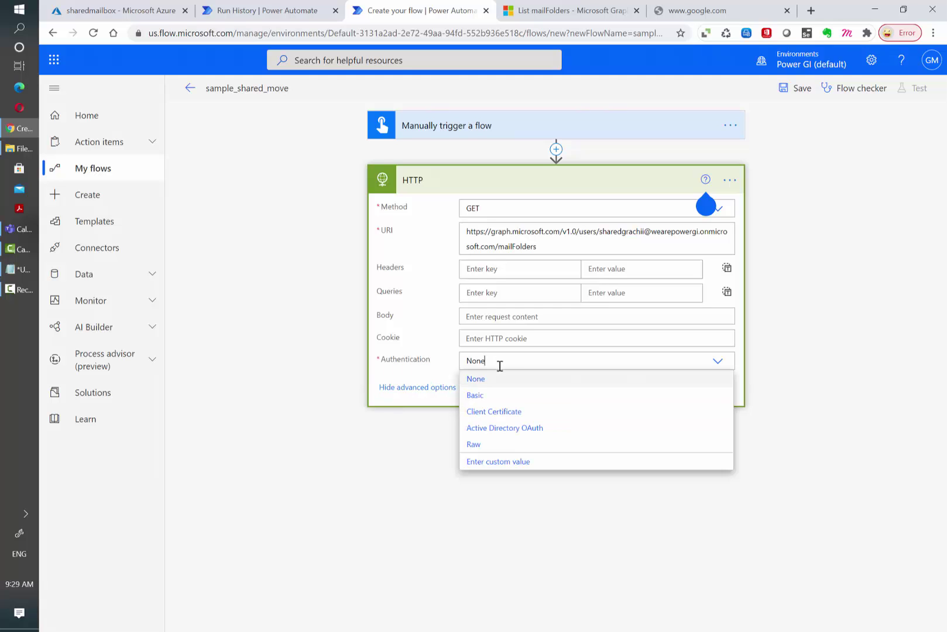
click(486, 429)
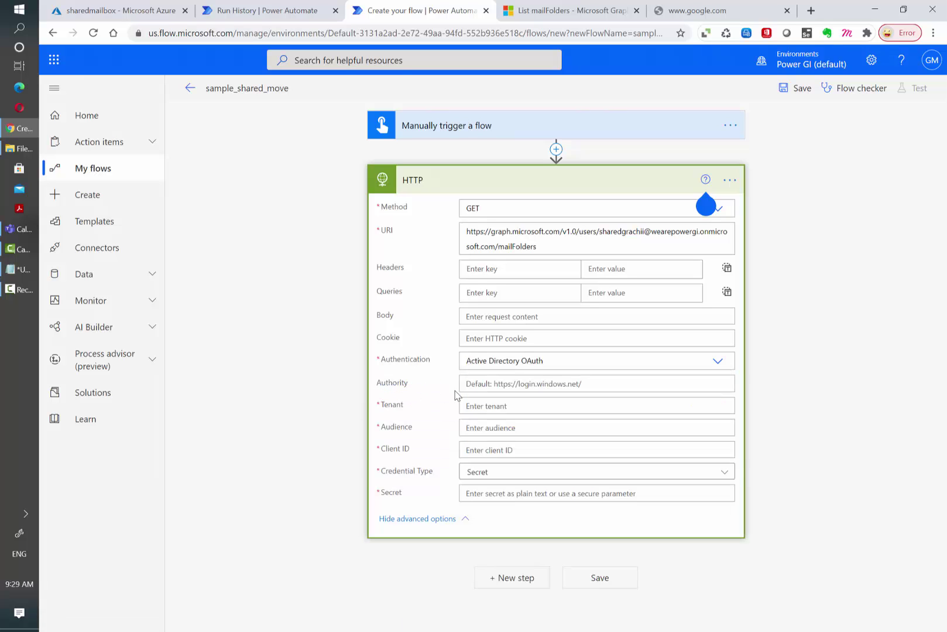
click(590, 386)
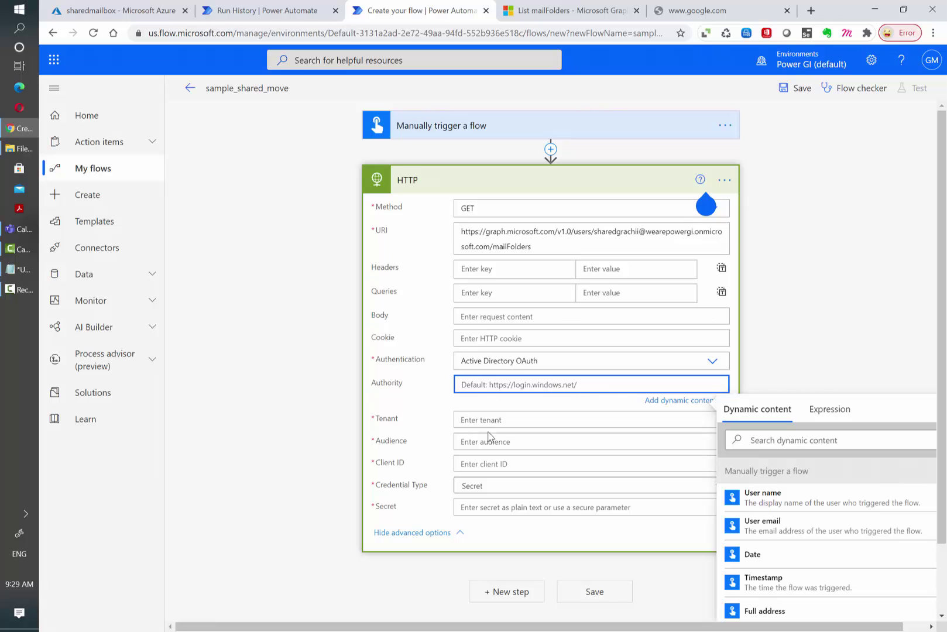
click(497, 420)
click(498, 406)
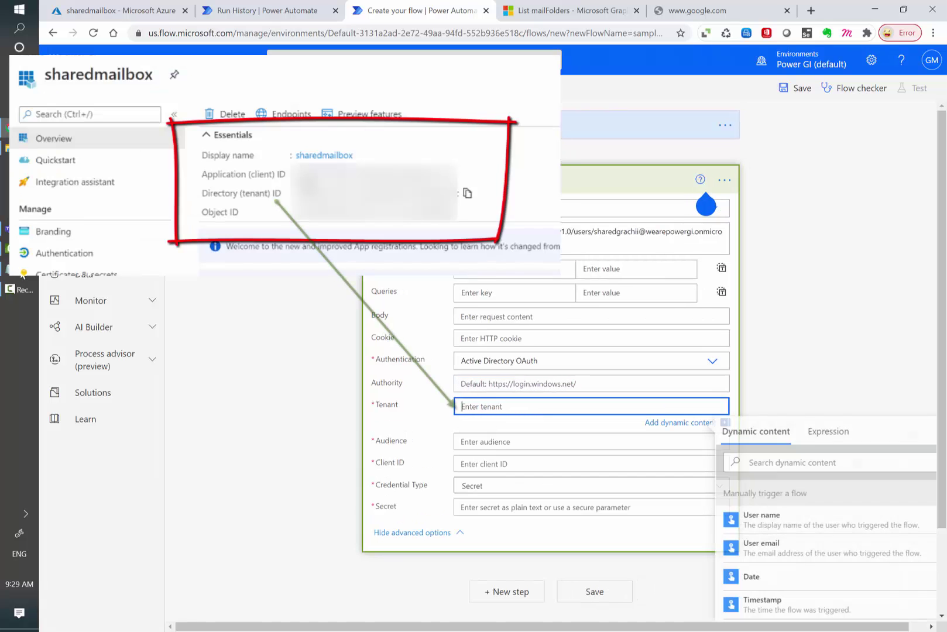
key(alt+Tab)
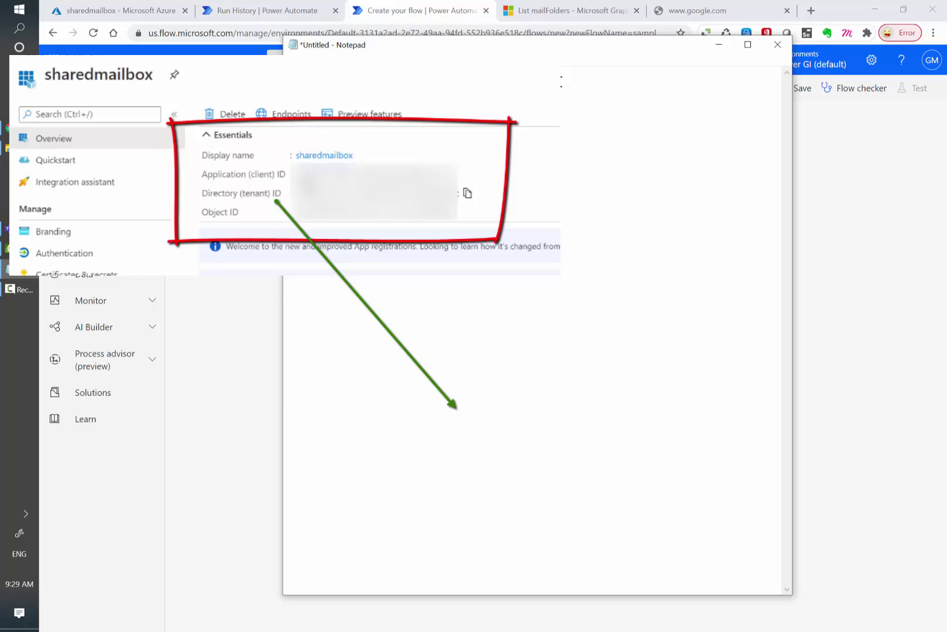
key(alt+Tab)
key(ctrl+v)
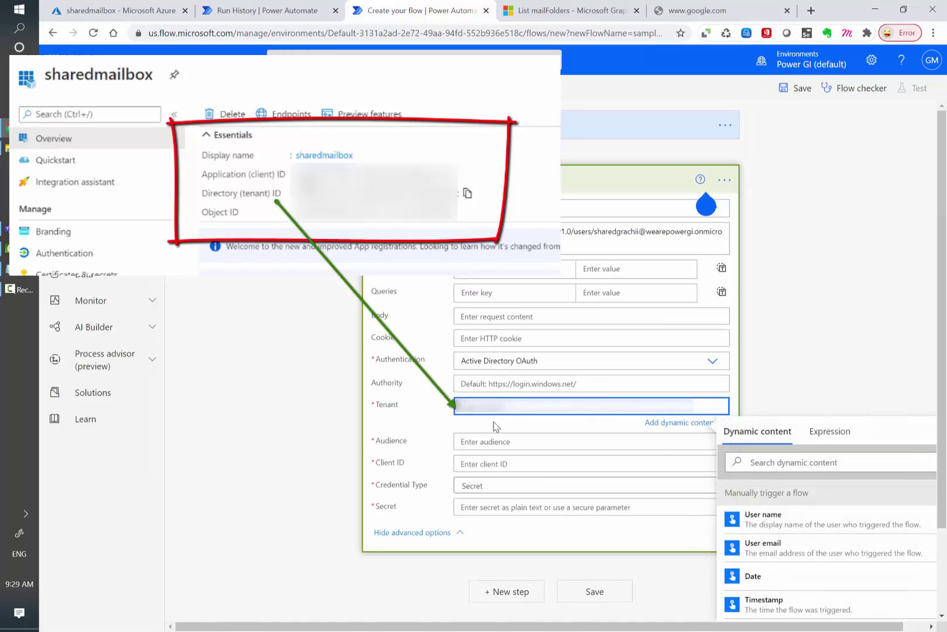
click(505, 444)
key(ctrl+v)
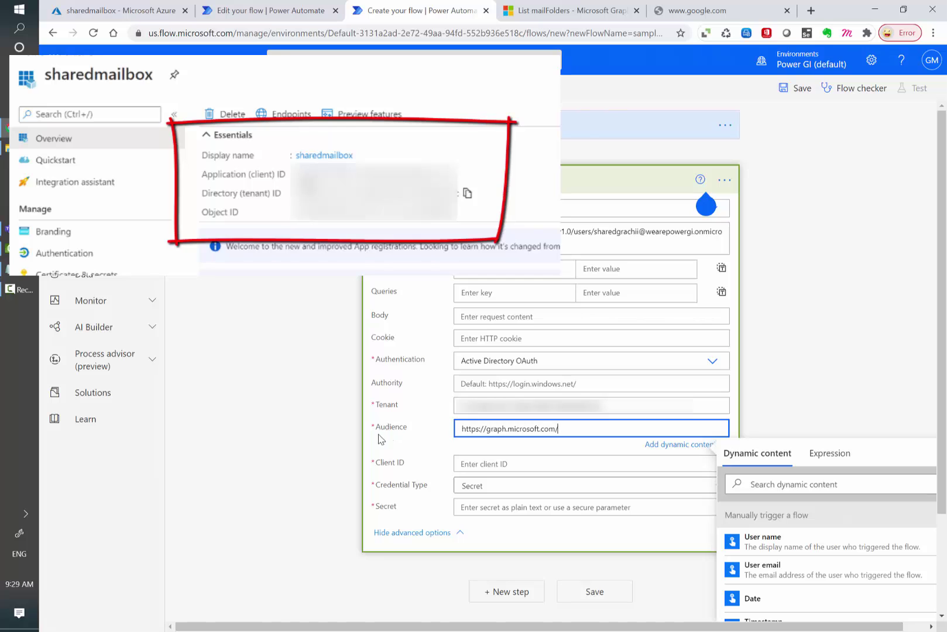
- Paste the application client ID and keep Secret as the credential type
click(501, 463)
key(ctrl+v)
click(5, 268)
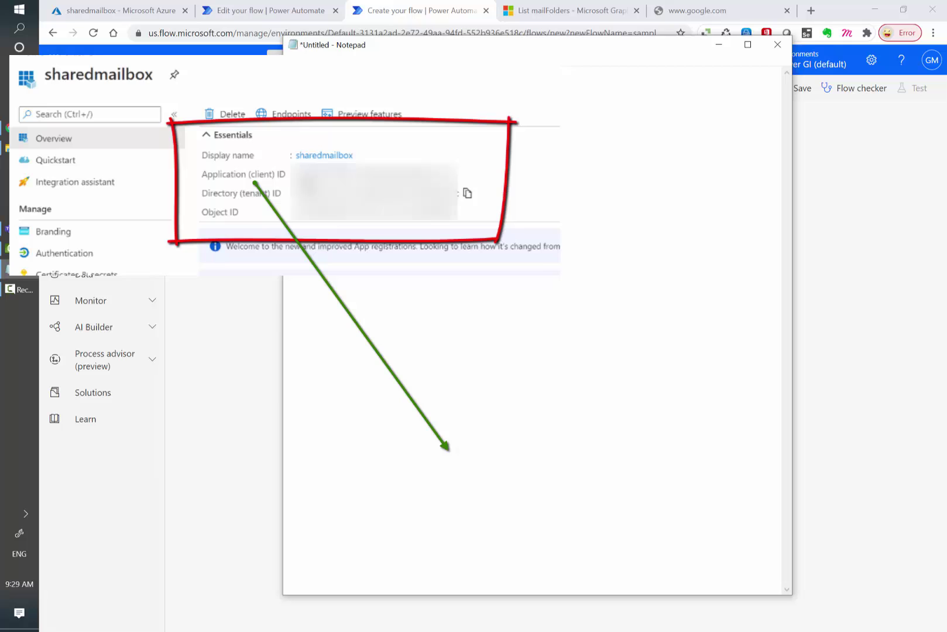
click(436, 5)
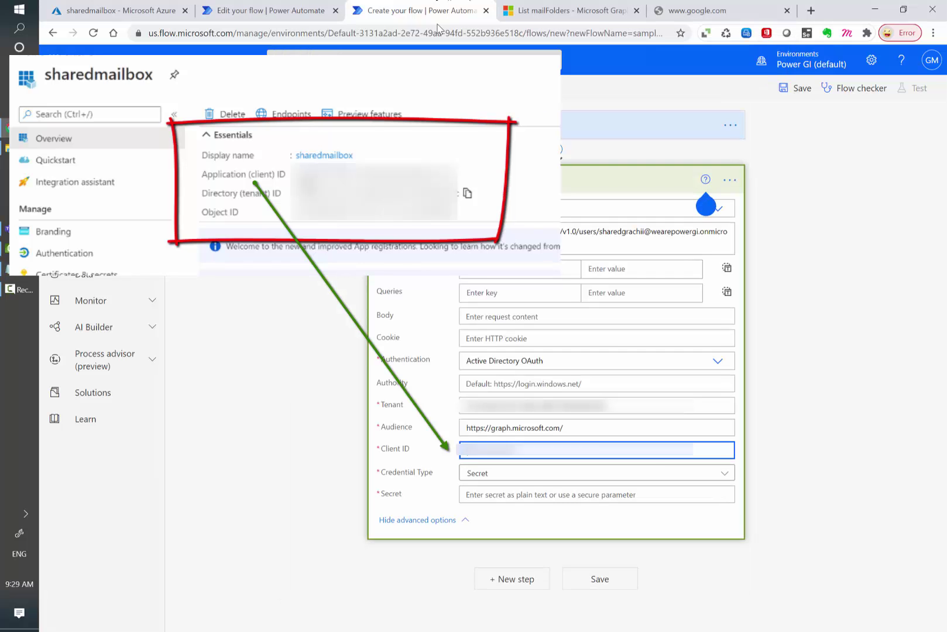
click(474, 474)
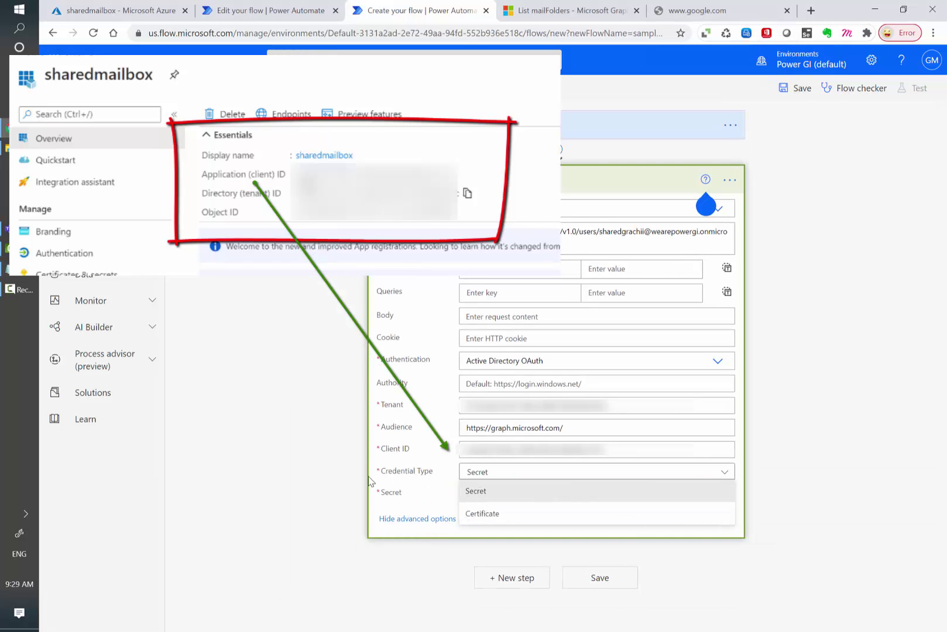
click(479, 490)
click(489, 477)
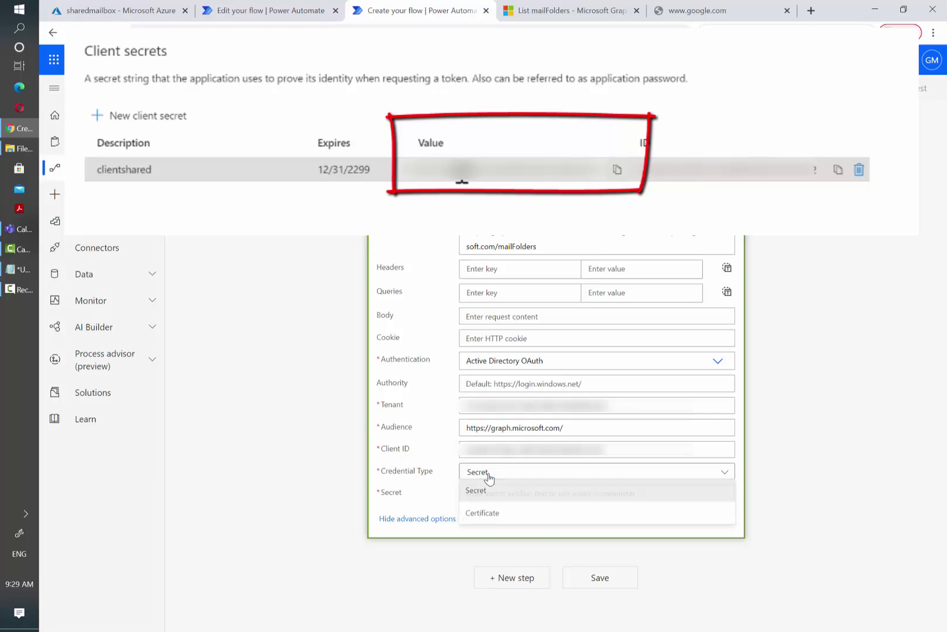
click(489, 494)
- Paste the client secret from the notes into the Secret field
click(12, 271)
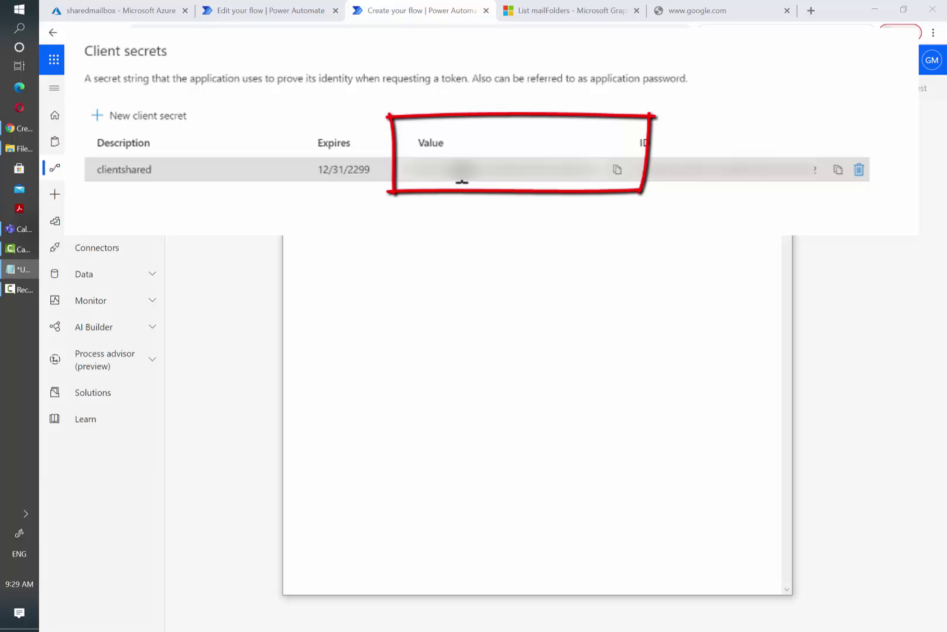
click(408, 5)
click(591, 493)
key(ctrl+v)
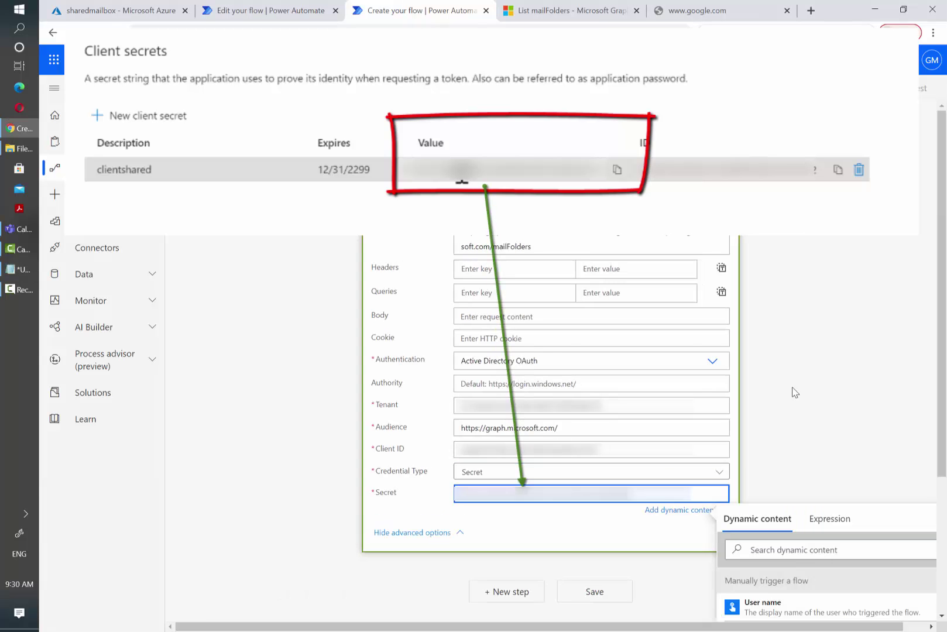
- Save the flow, run a manual test, and inspect the status-200 mail folder list output
click(796, 88)
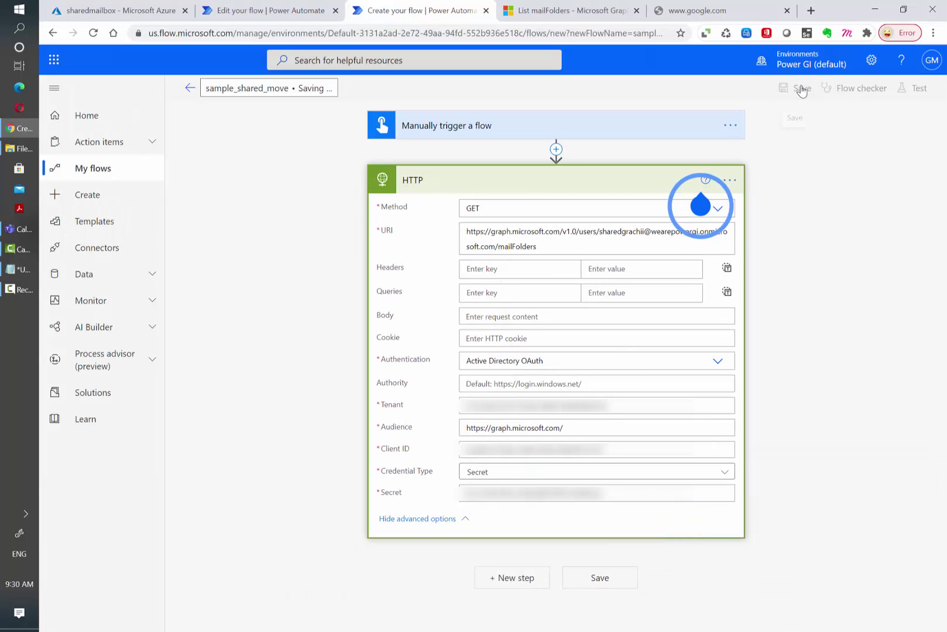
click(923, 87)
click(757, 117)
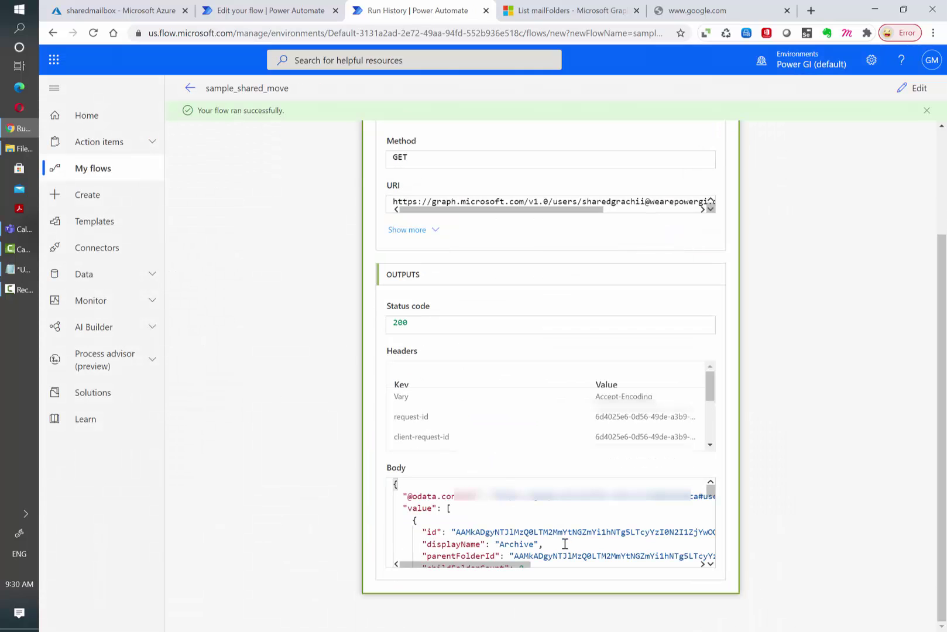
click(659, 532)
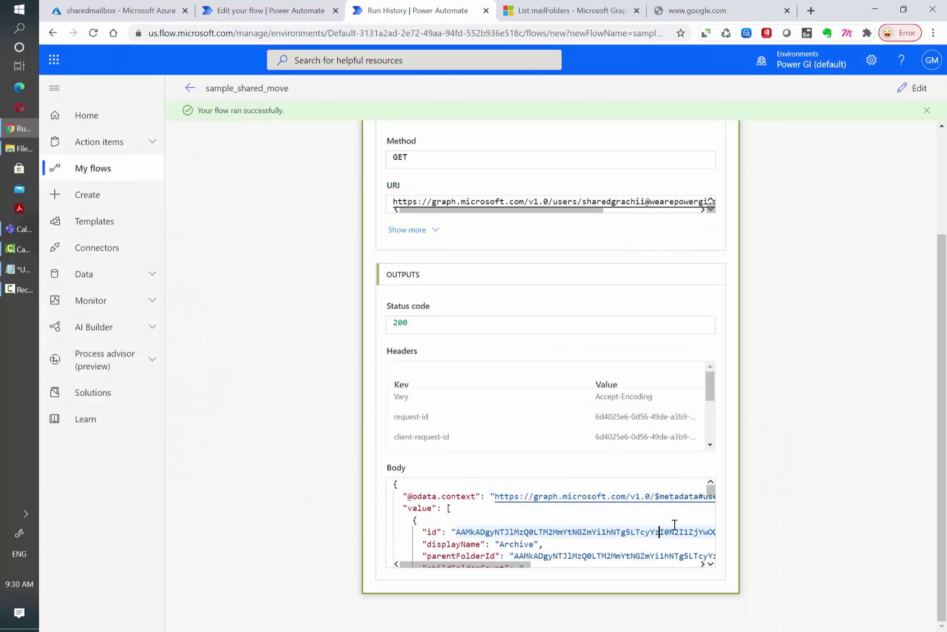
mouse_move(713, 499)
mouse_down()
mouse_move(710, 554)
mouse_move(705, 496)
mouse_up()
drag(541, 212, 650, 213)
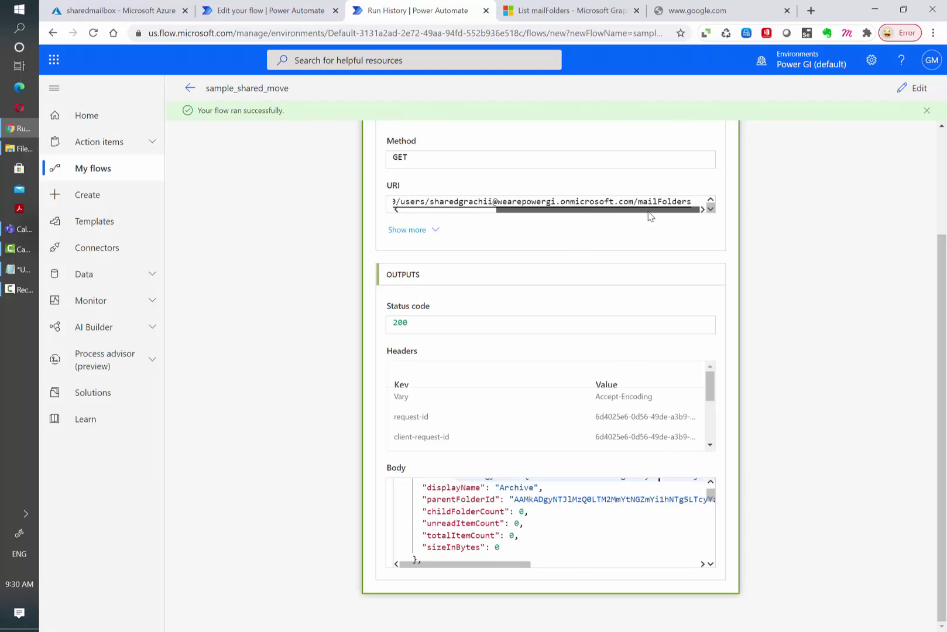
scroll(504, 201, up, 3)
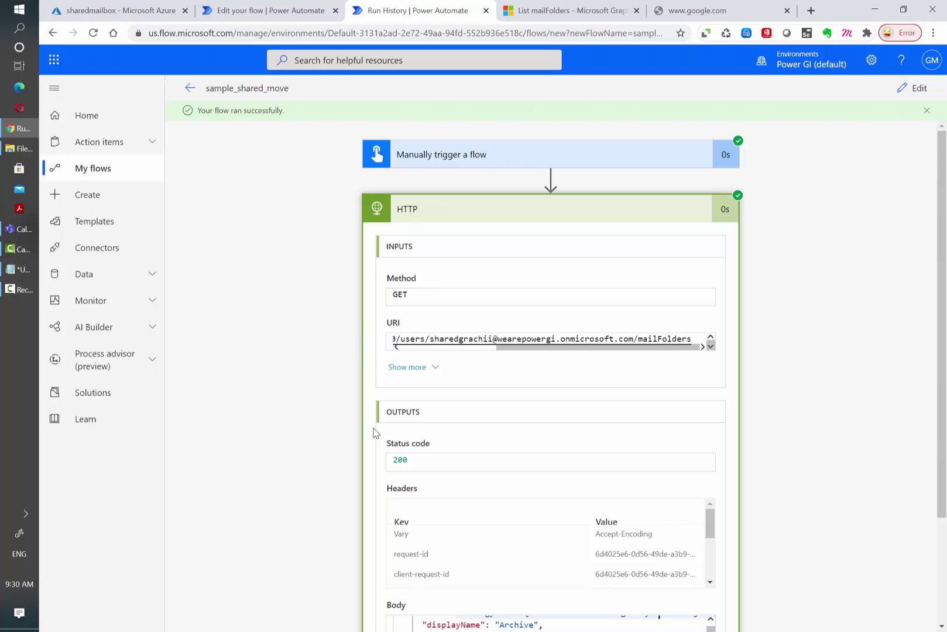
scroll(324, 410, down, 3)
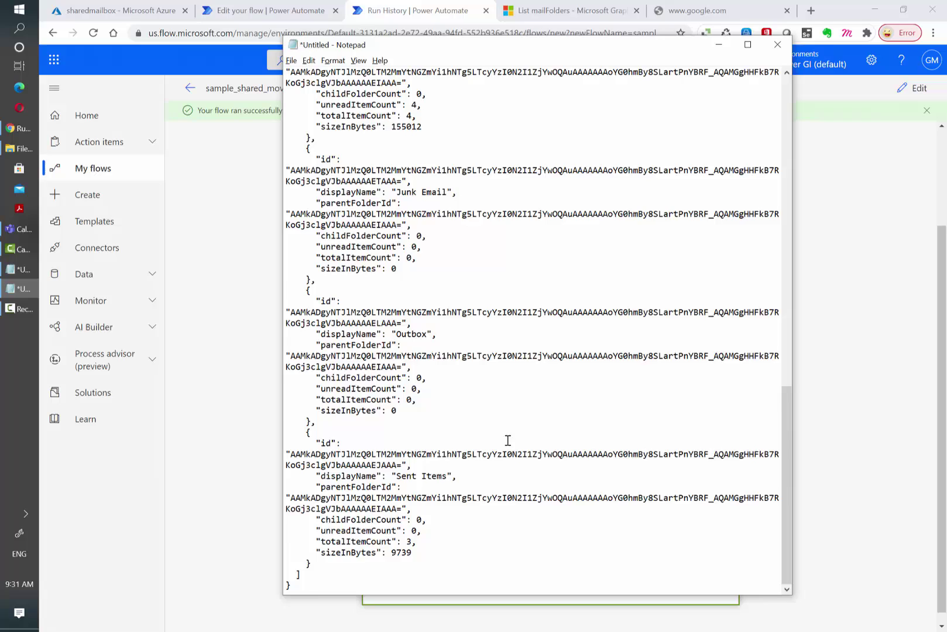
- Copy the Filed folder's id, replace all the Notepad text with it, and return to the run history
scroll(508, 440, up, 20)
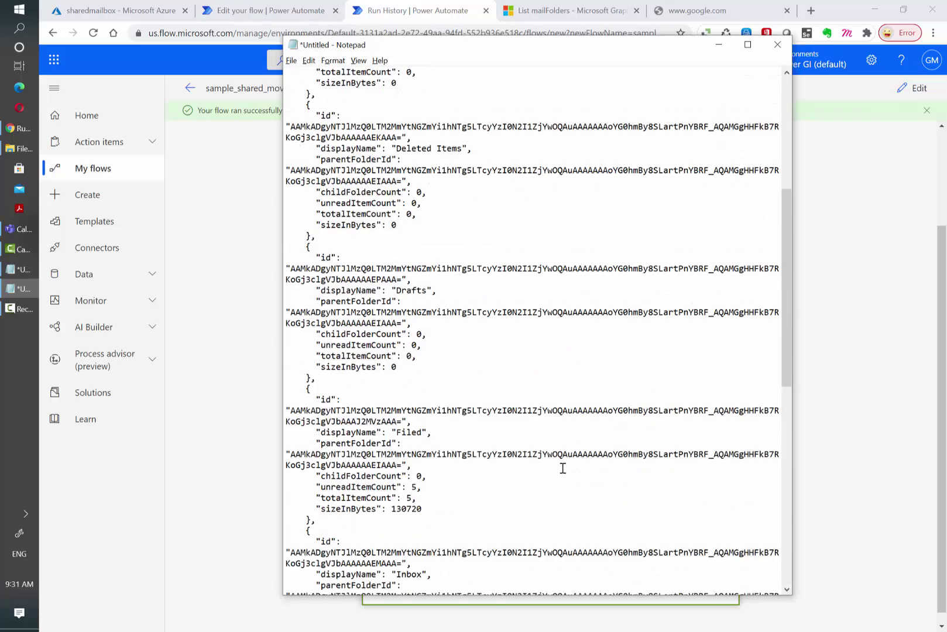
scroll(553, 459, down, 13)
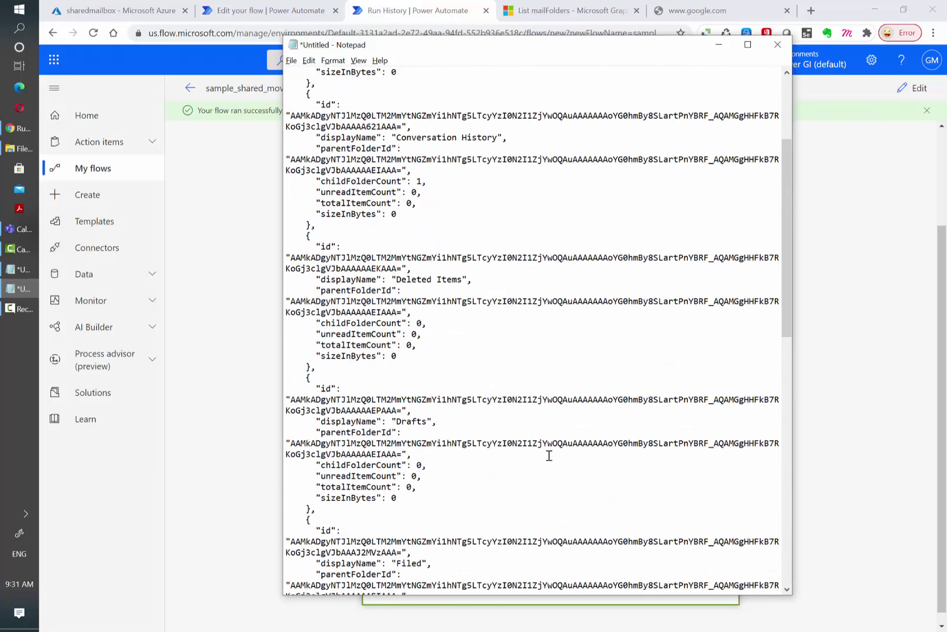
drag(307, 400, 313, 529)
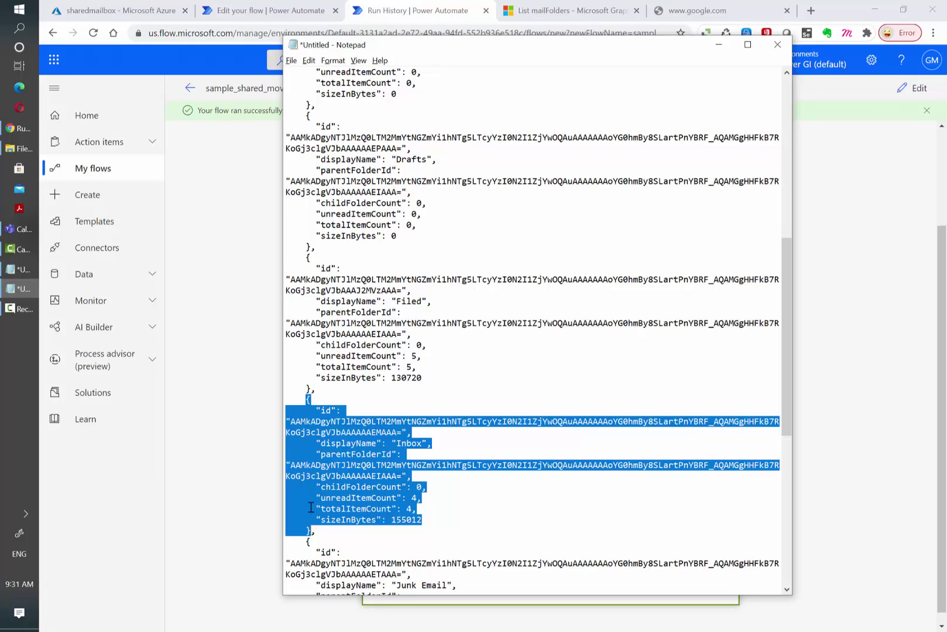
drag(307, 258, 309, 386)
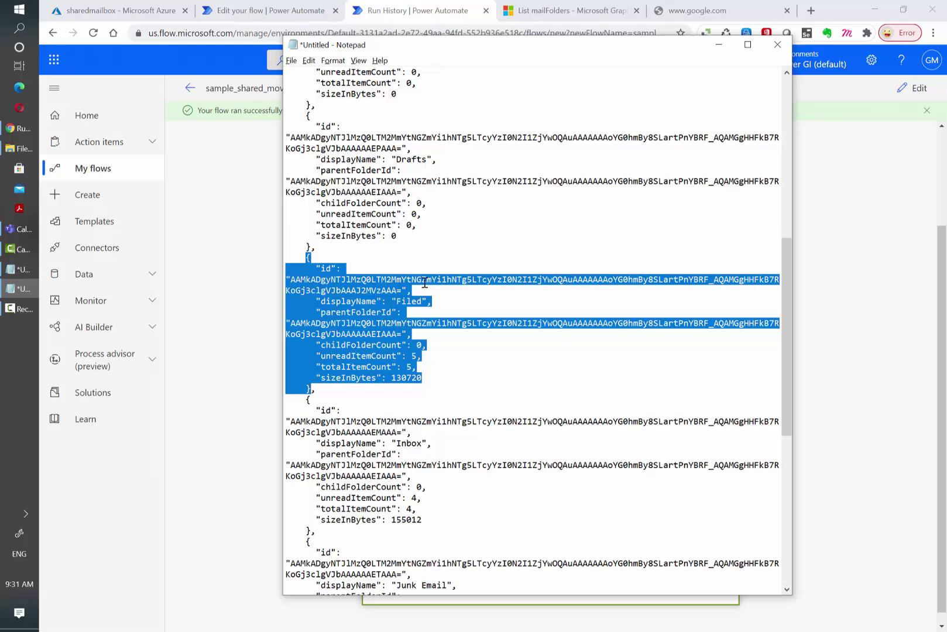
drag(424, 283, 408, 295)
double_click(403, 299)
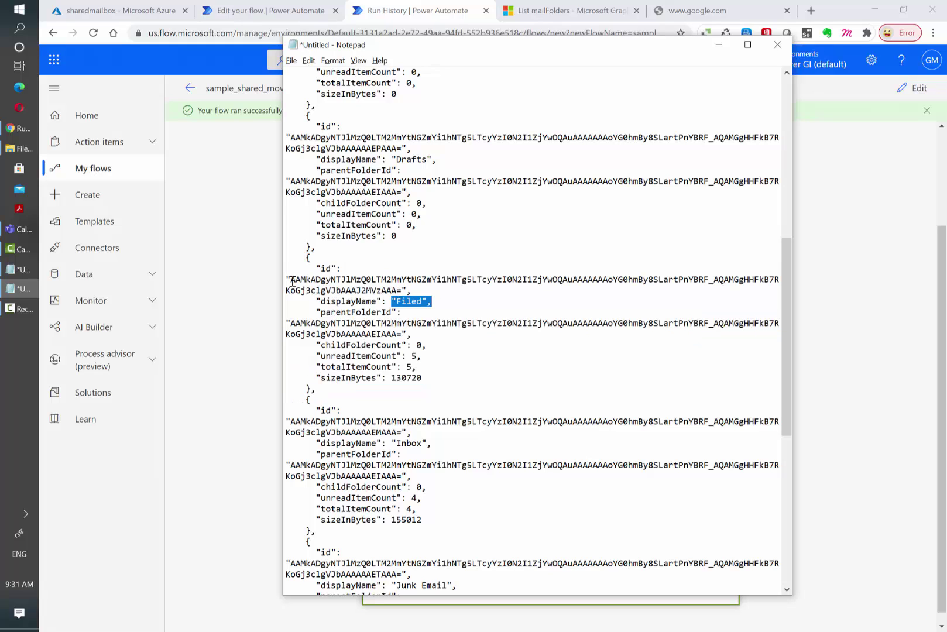
drag(293, 281, 403, 290)
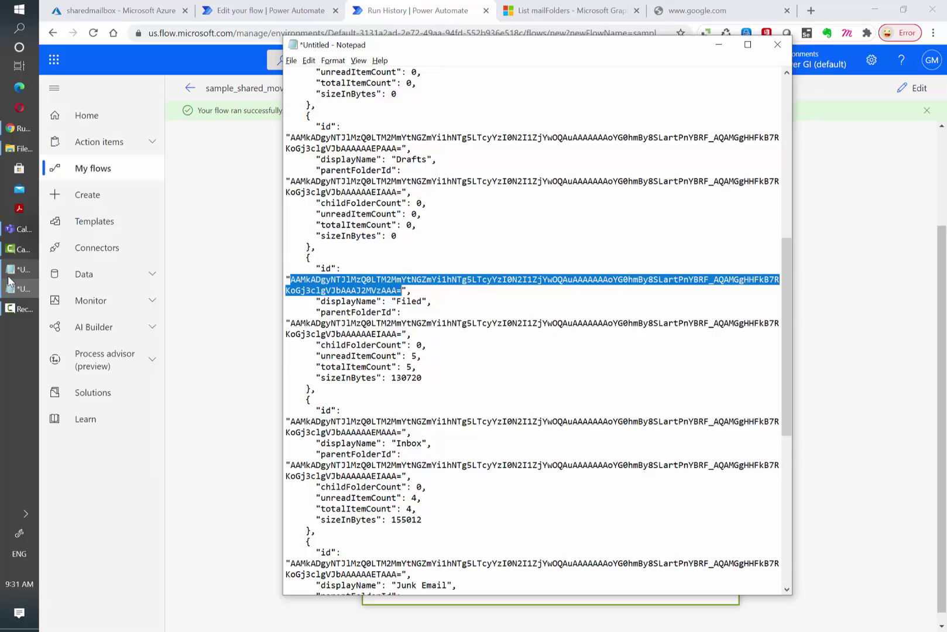
key(ctrl+c)
key(ctrl+a)
key(ctrl+v)
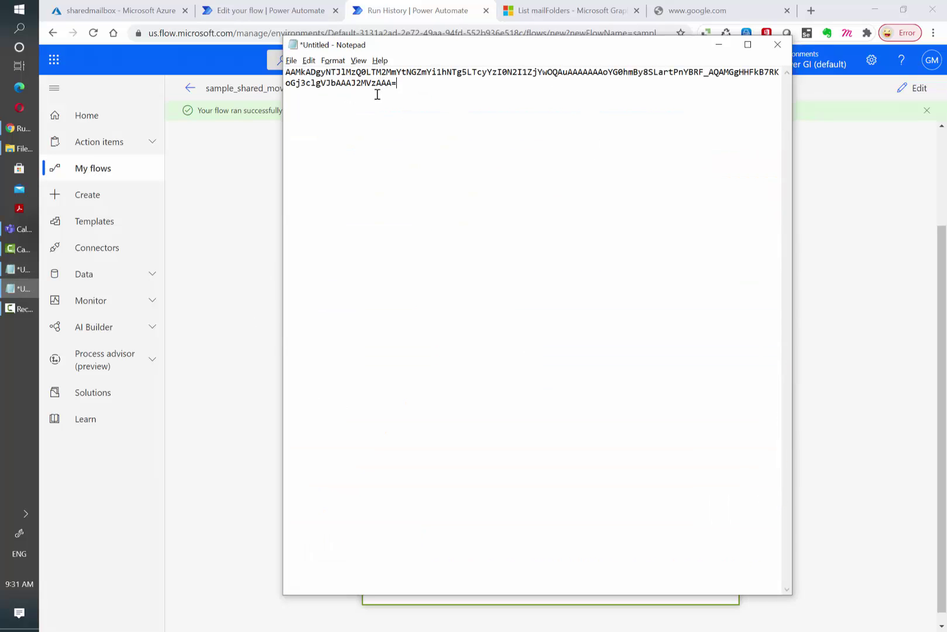
click(243, 230)
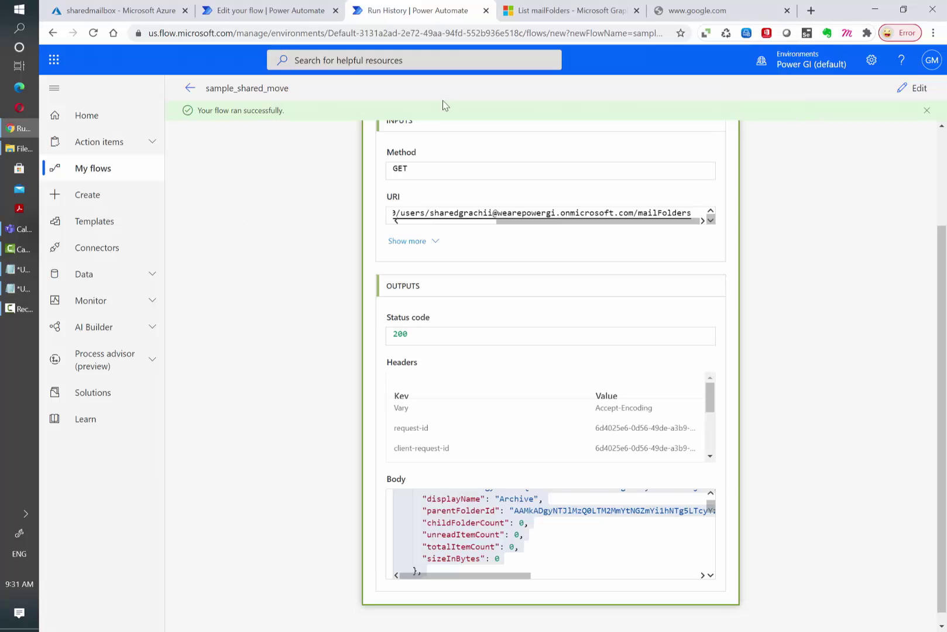
- Go to the Power Automate site by entering 'flow' in a spare browser tab
drag(697, 11, 562, 10)
click(588, 33)
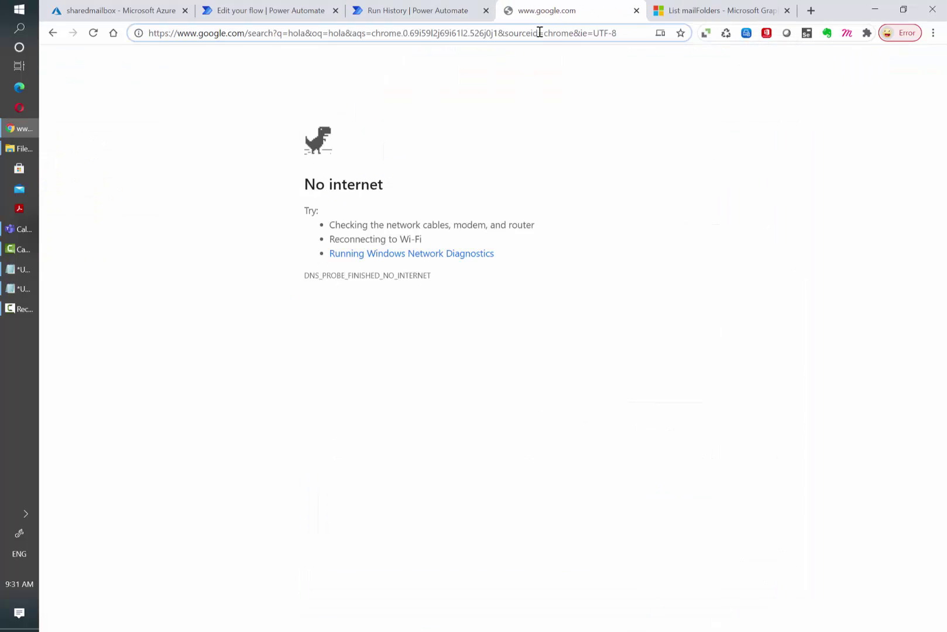
click(539, 32)
text(flow)
key(Return)
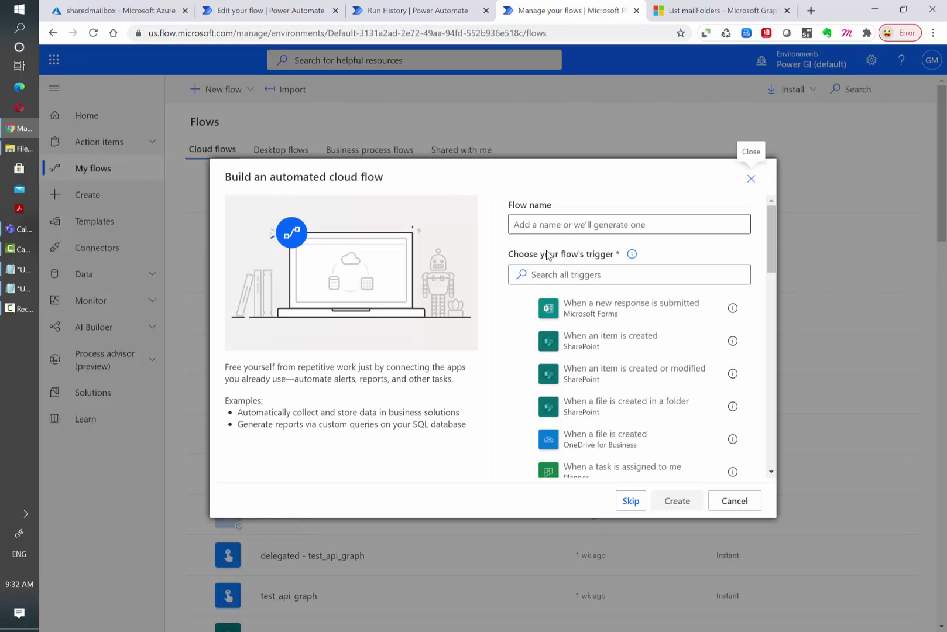
- Create automated flow shared_move_email with the new-email-in-shared-mailbox trigger and begin entering the mailbox address
click(576, 273)
text(shared)
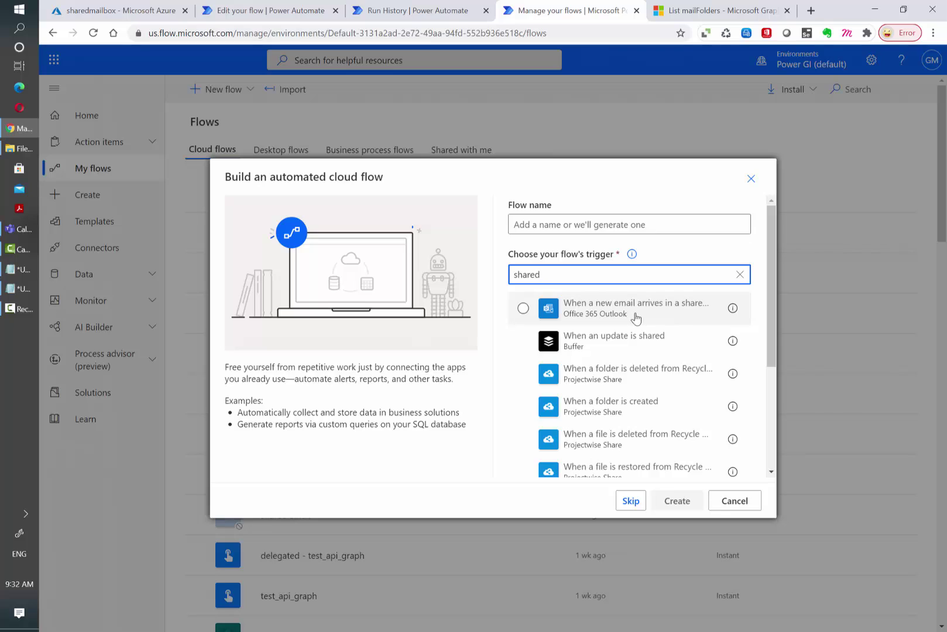
click(635, 315)
click(553, 219)
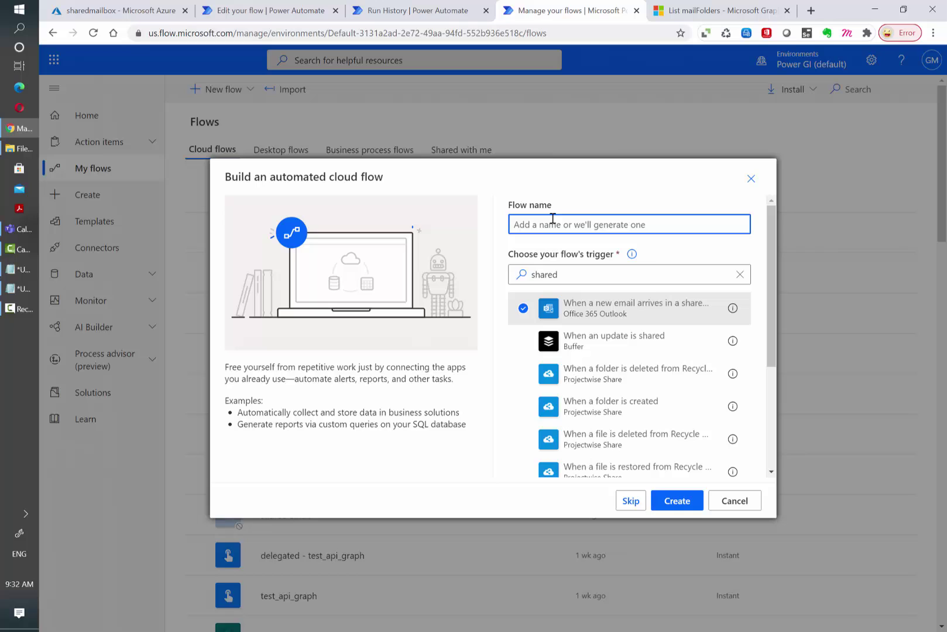
key(ctrl+v)
click(686, 504)
click(493, 155)
text(shared)
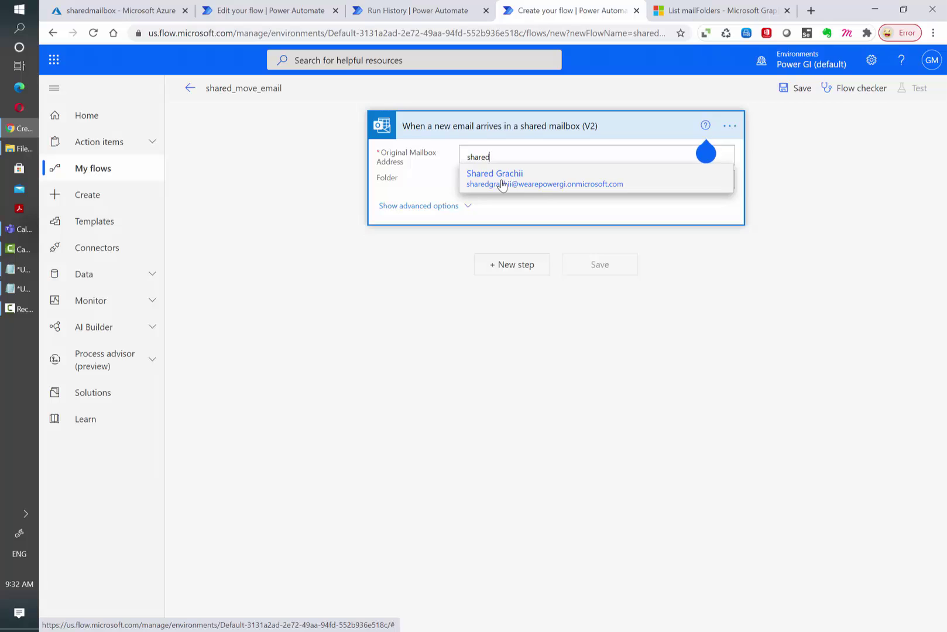
- Pick the shared mailbox, set the From filter to the suggested sender, then collapse the trigger card
click(501, 180)
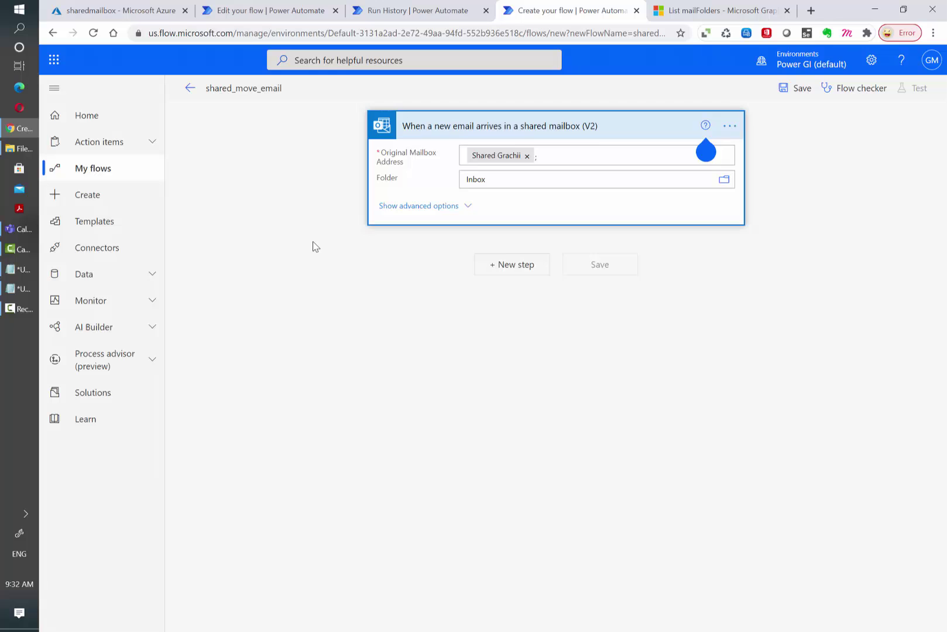
click(392, 210)
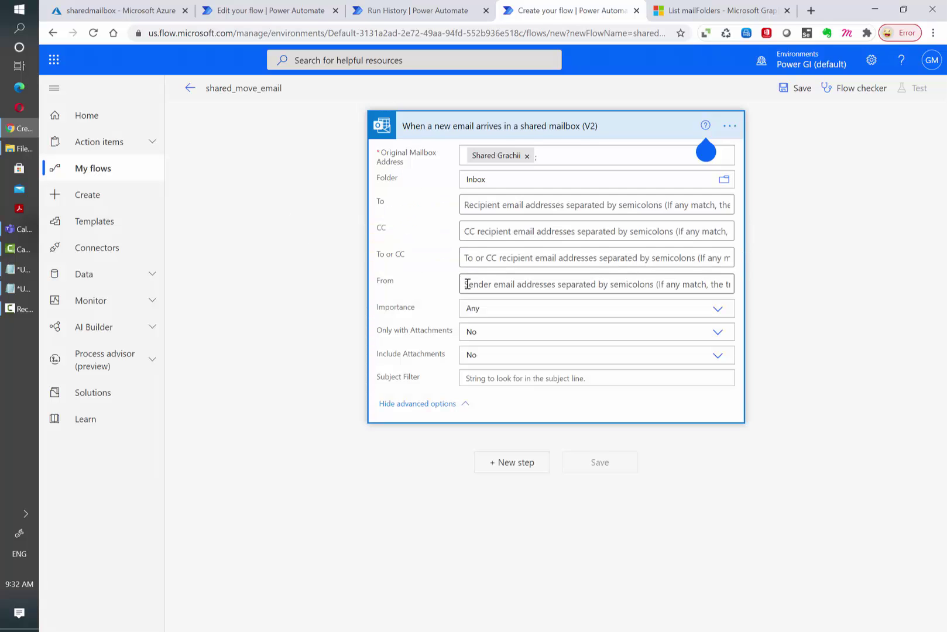
click(467, 284)
text(gra)
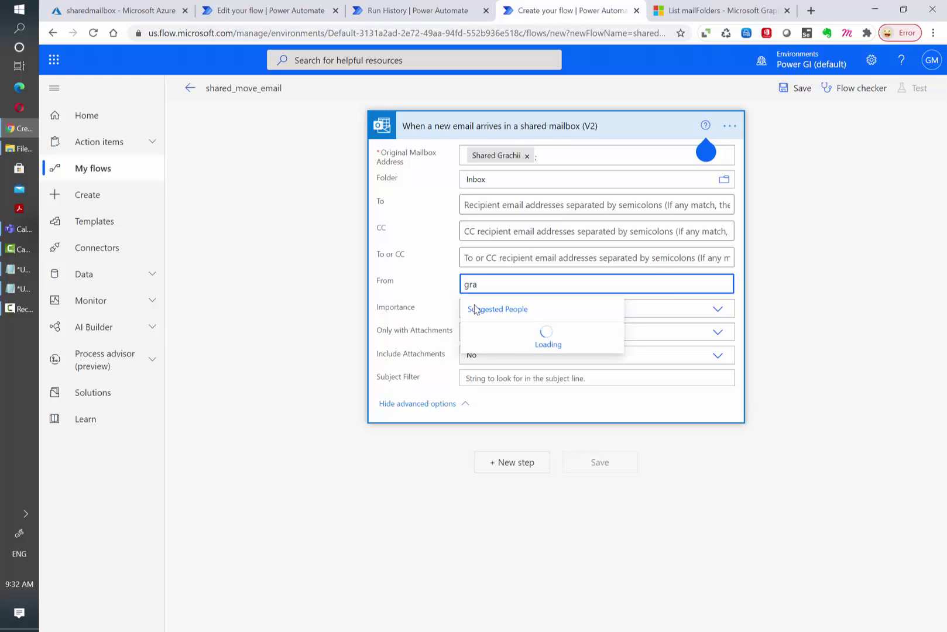
click(500, 328)
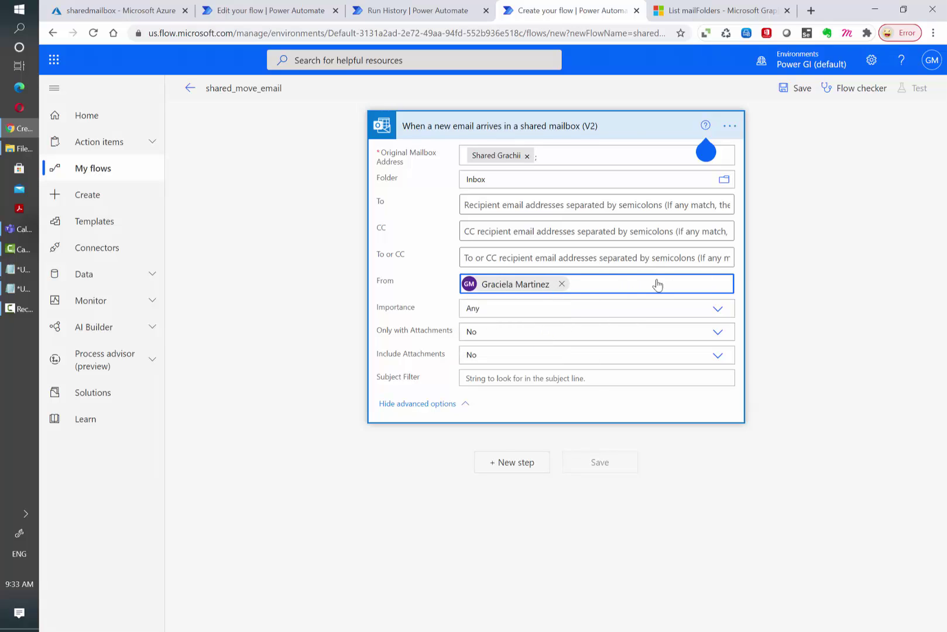
click(604, 129)
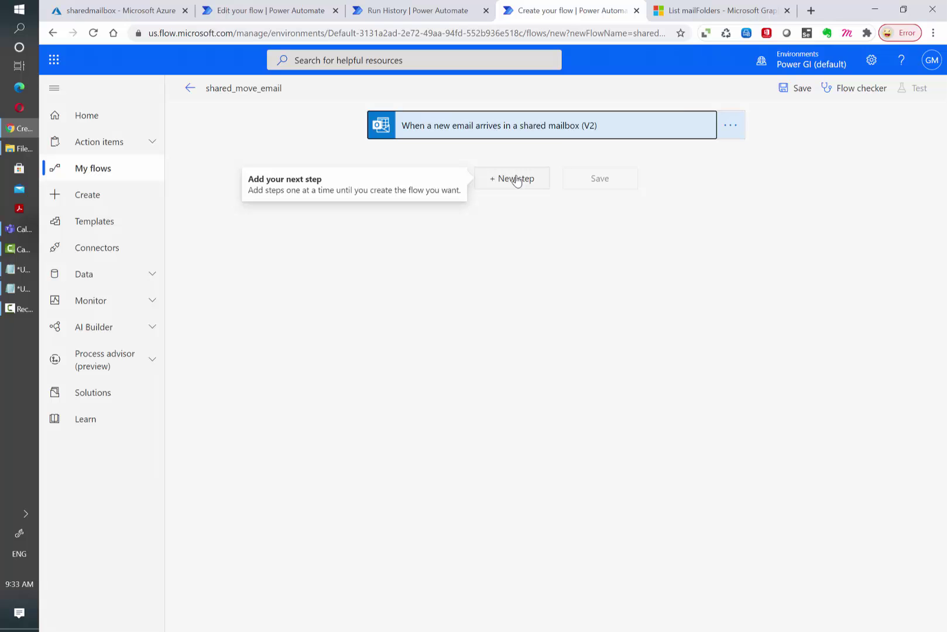
- Add a new step under the trigger and open the sample flow in edit mode
click(515, 180)
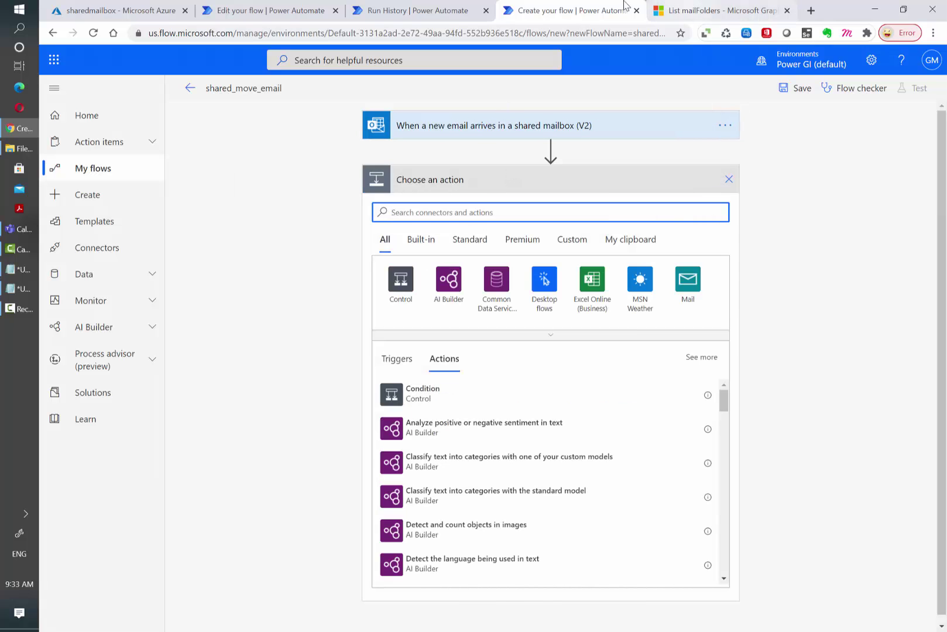
click(464, 7)
scroll(577, 276, up, 5)
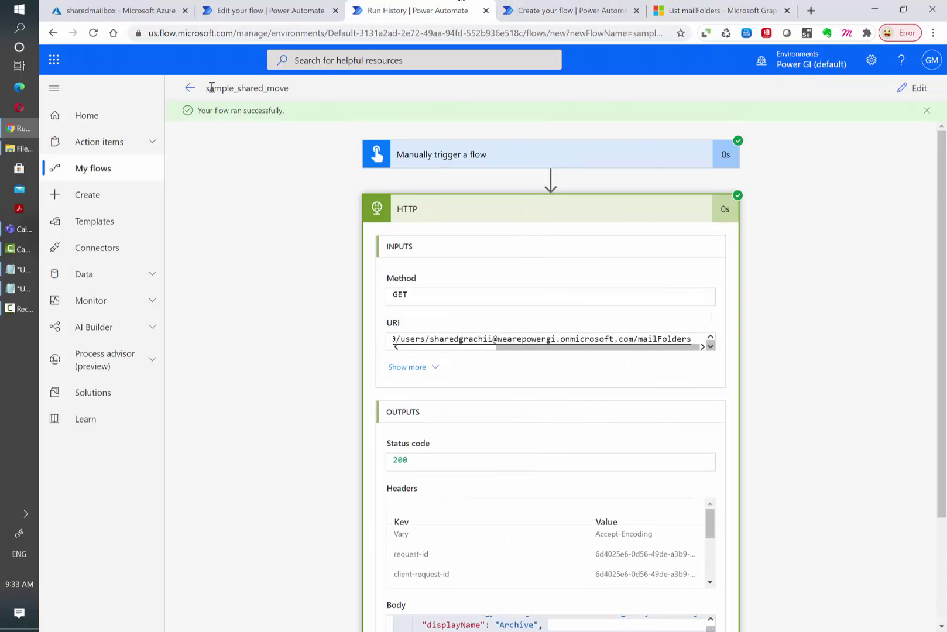
click(190, 88)
click(199, 89)
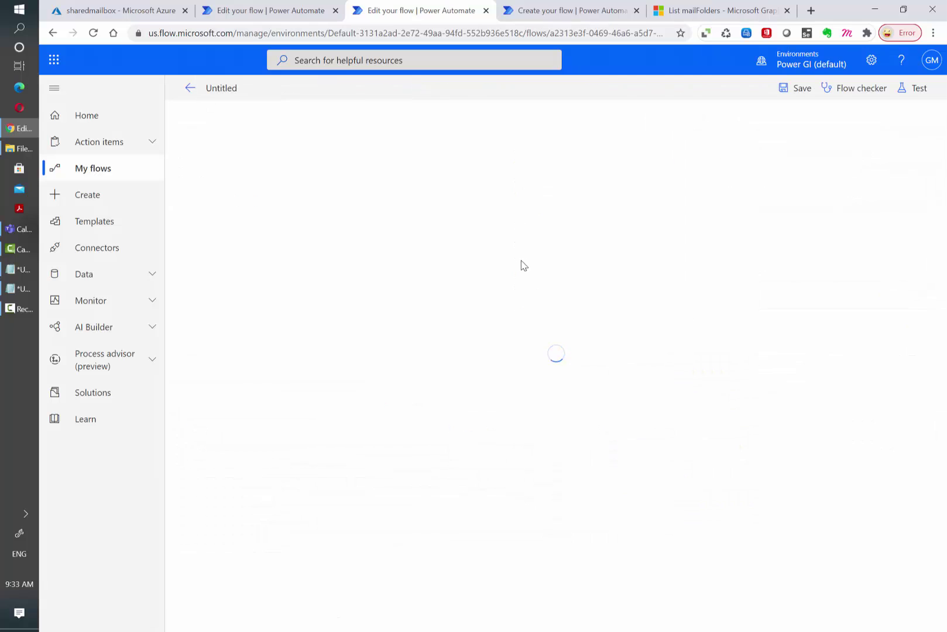
- Copy the sample flow's HTTP action to my clipboard and view My clipboard in the new flow
click(722, 171)
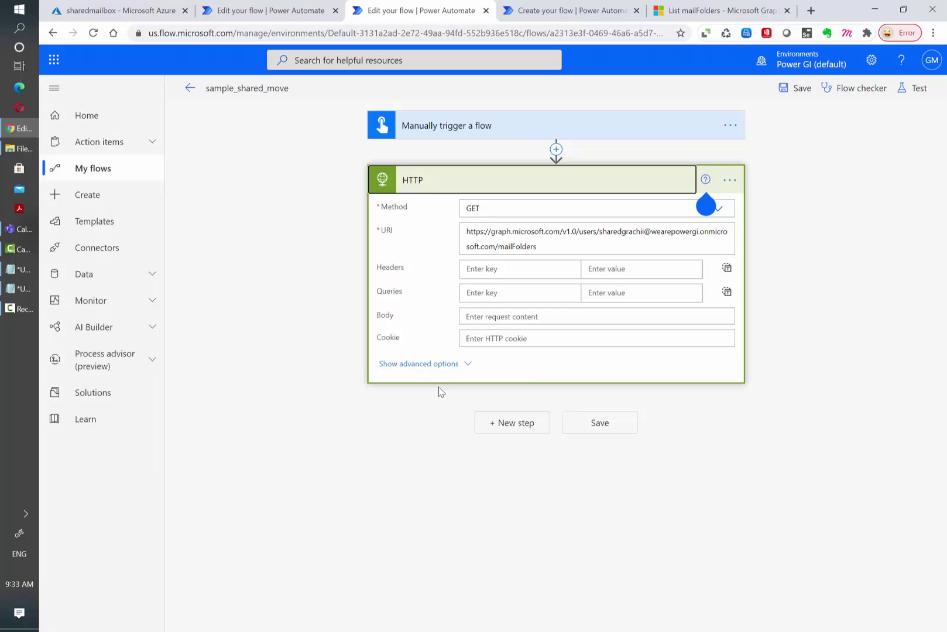
click(729, 179)
click(812, 186)
click(562, 10)
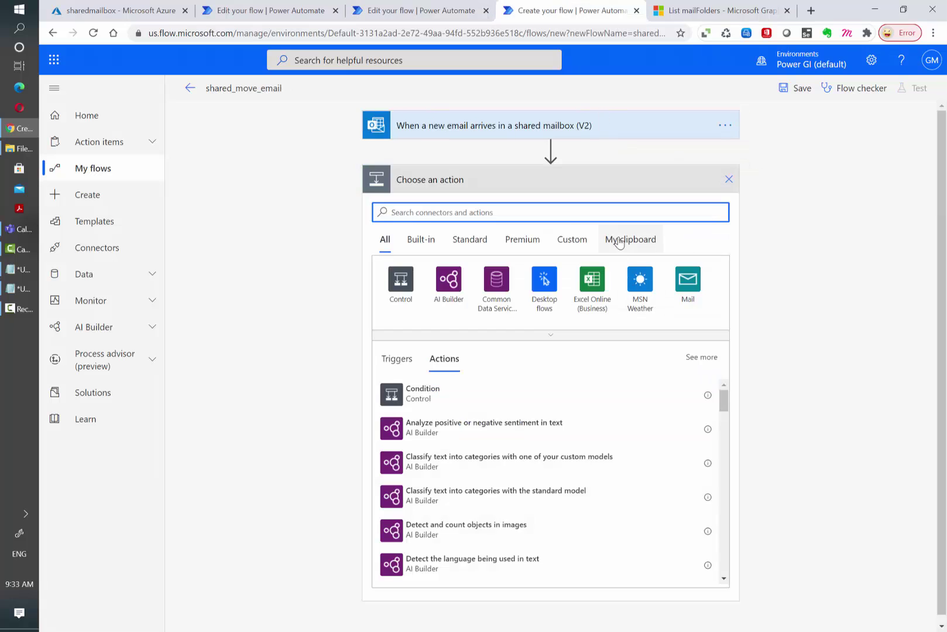
click(633, 221)
- Open the message: move docs example and set the new HTTP action's method to POST
click(719, 10)
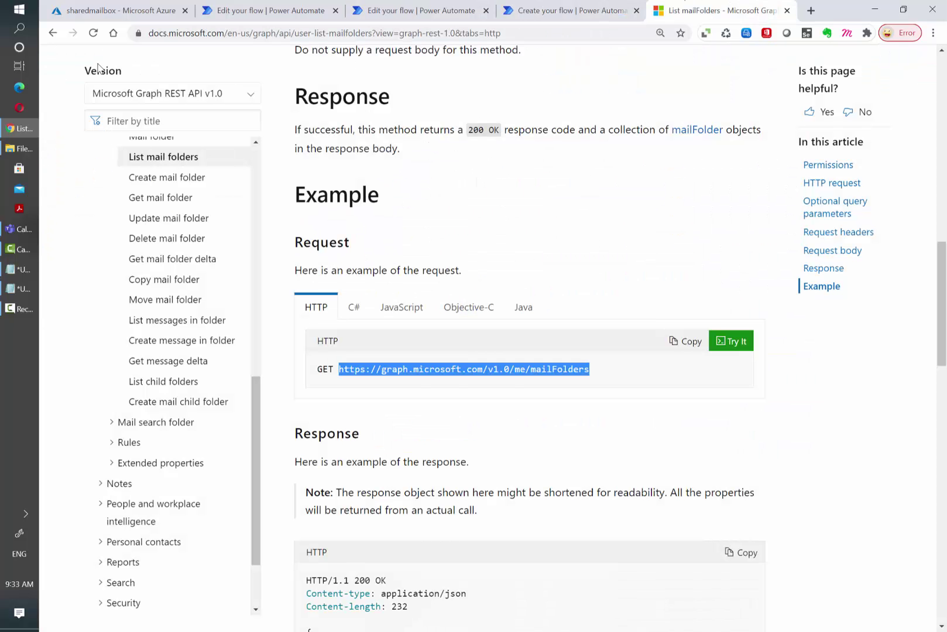
click(53, 33)
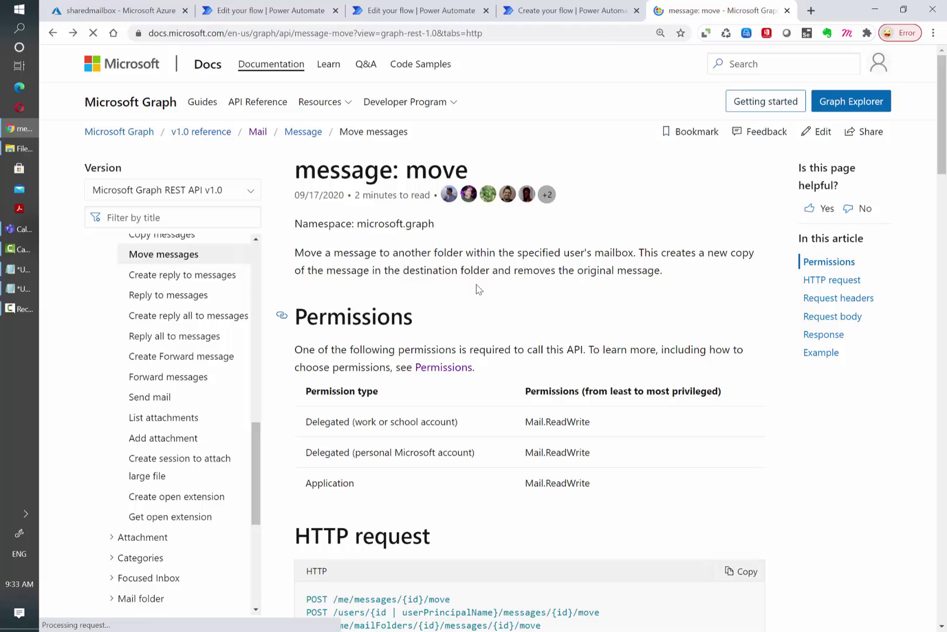
scroll(550, 272, down, 20)
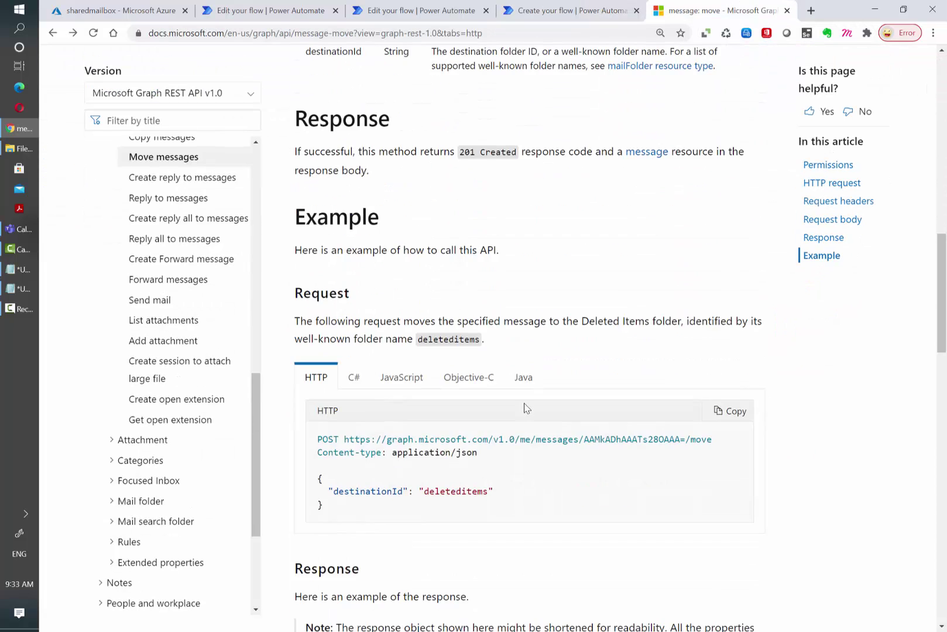
double_click(332, 127)
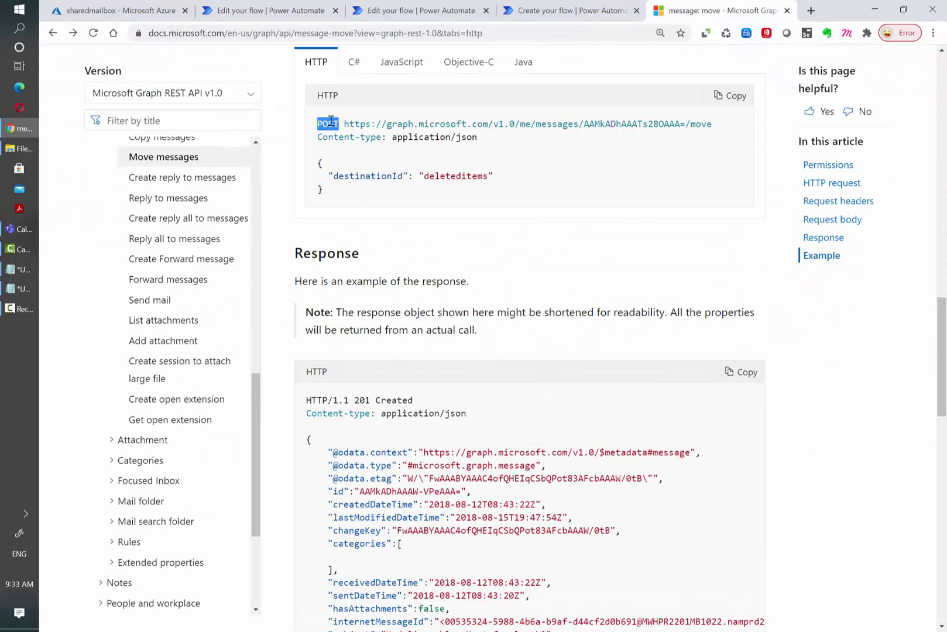
click(550, 10)
click(476, 212)
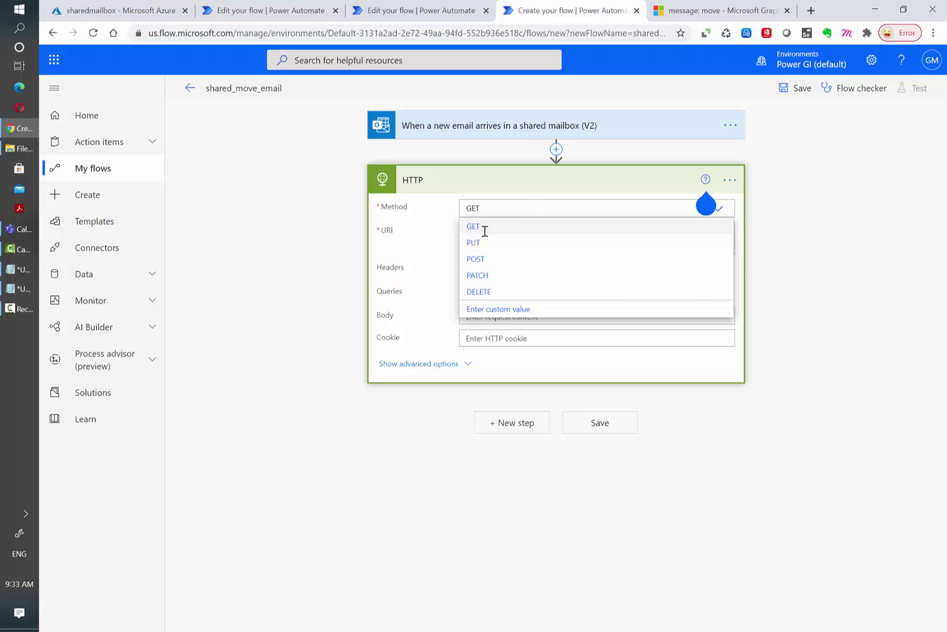
click(481, 261)
- Compare the move example's request URL with the flow's URI, selecting its user segment
click(671, 6)
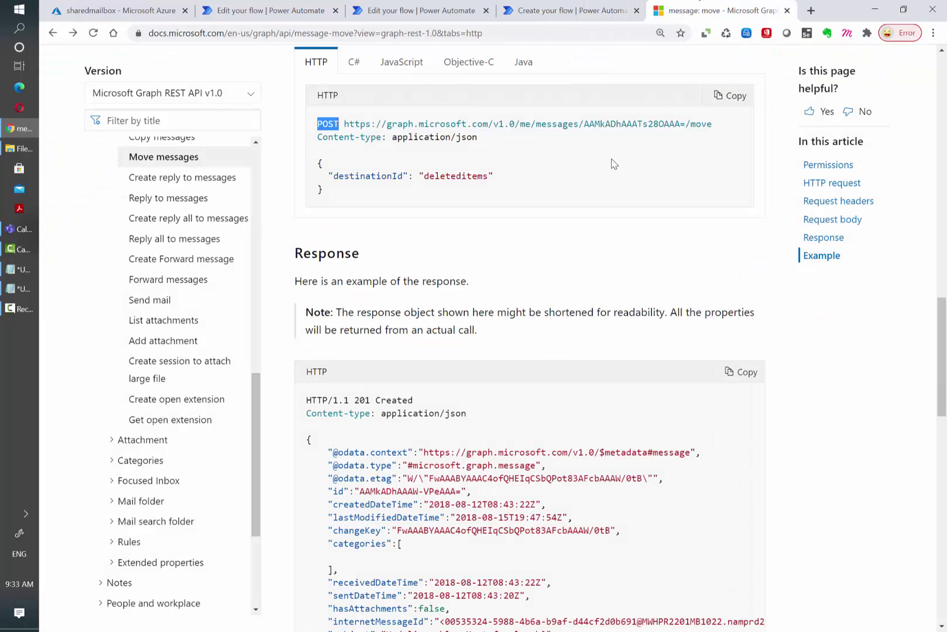
click(714, 123)
drag(346, 124, 515, 123)
double_click(524, 124)
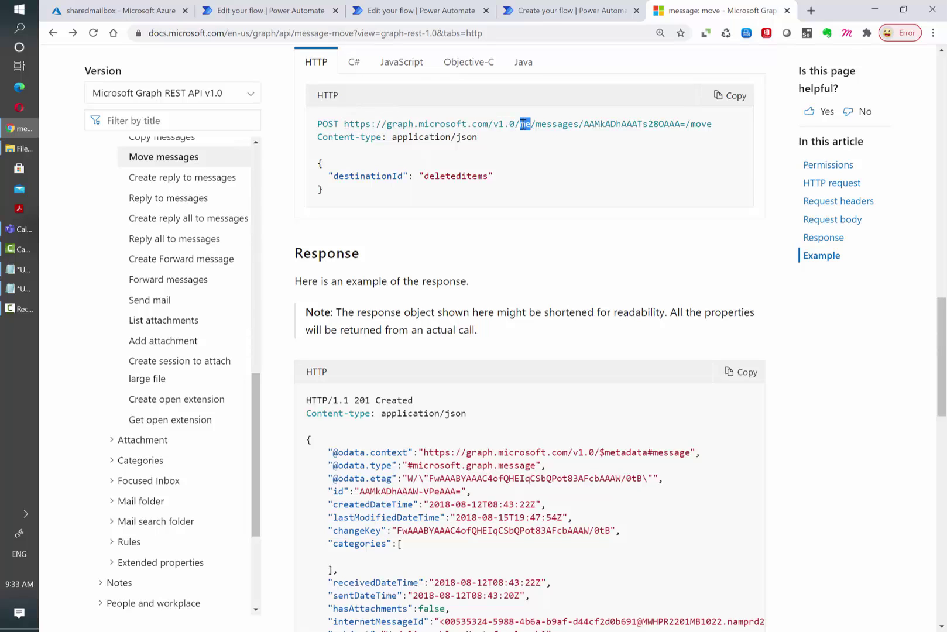
click(510, 3)
drag(580, 233, 500, 247)
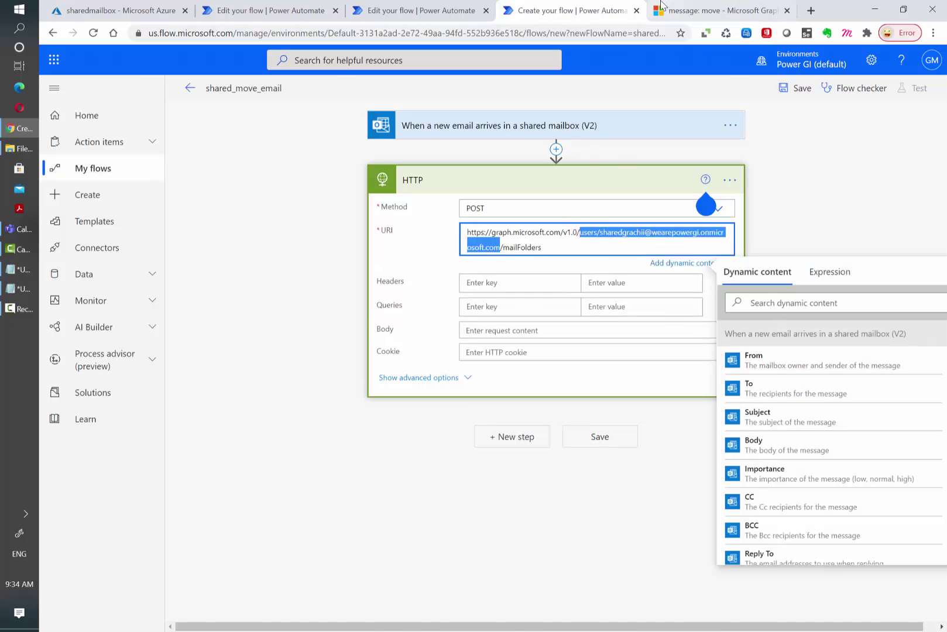
- Copy /messages/{id}/move from the docs and paste it over mailFolders in the URI
click(691, 10)
click(548, 126)
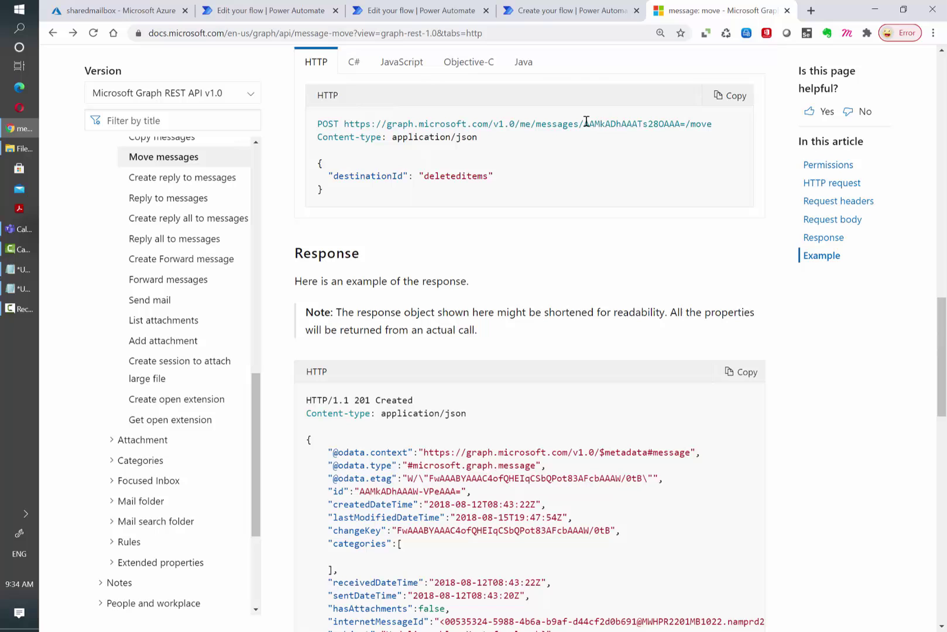
drag(586, 123, 533, 127)
key(ctrl+c)
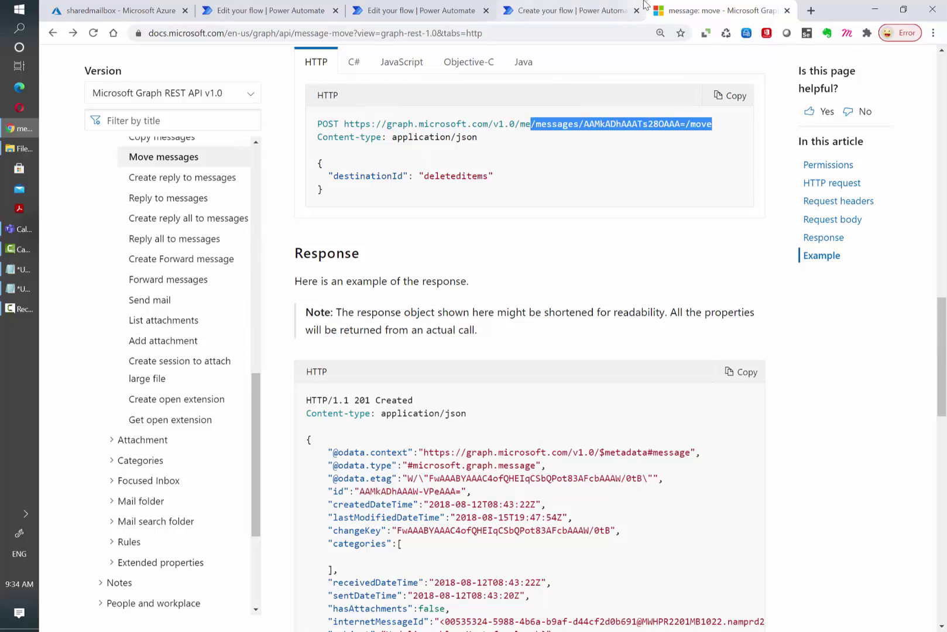
click(565, 11)
double_click(523, 247)
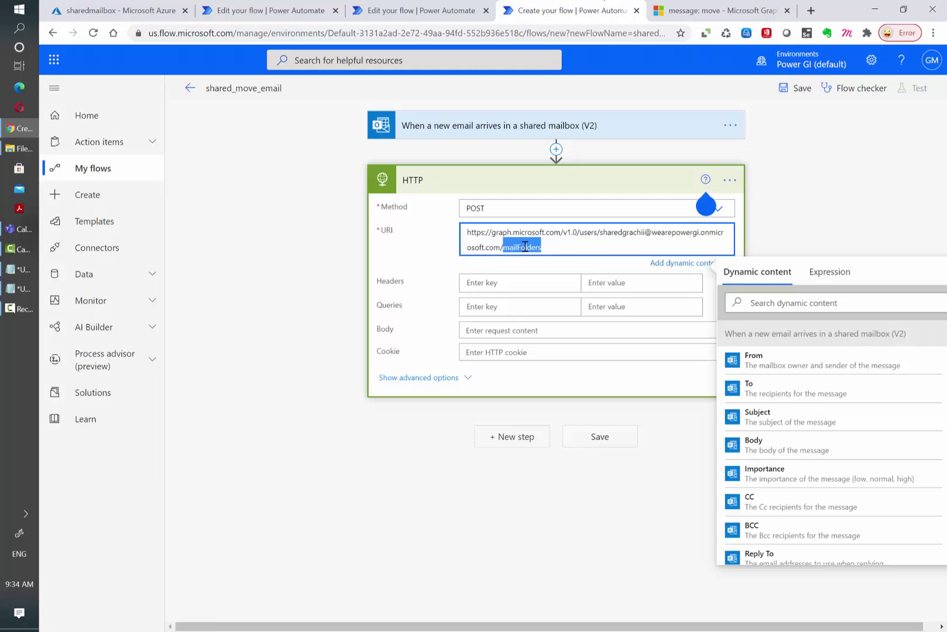
key(ctrl+v)
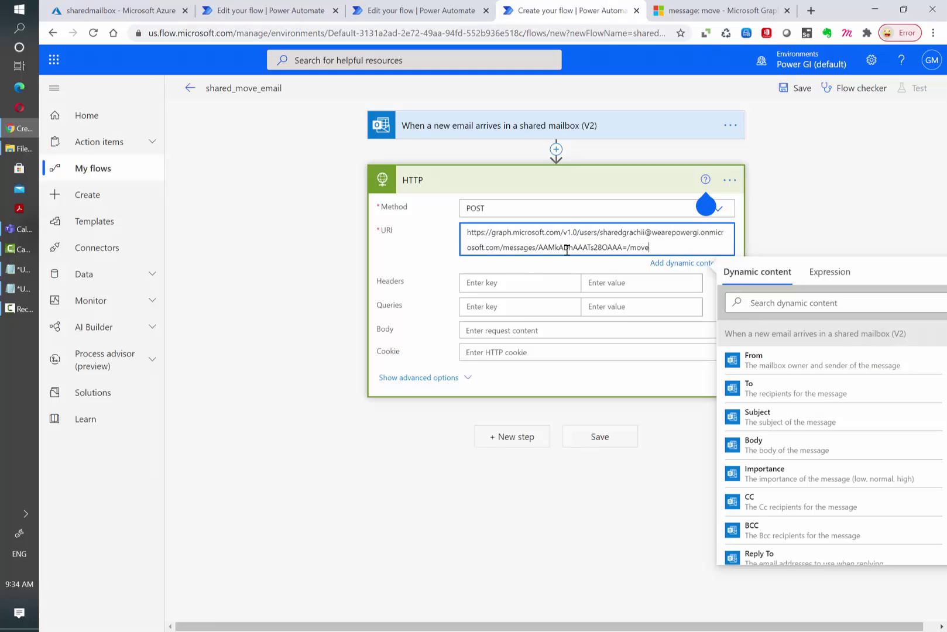
- Replace the sample message ID with the trigger's Message Id token and select the docs' JSON body
drag(540, 247, 626, 245)
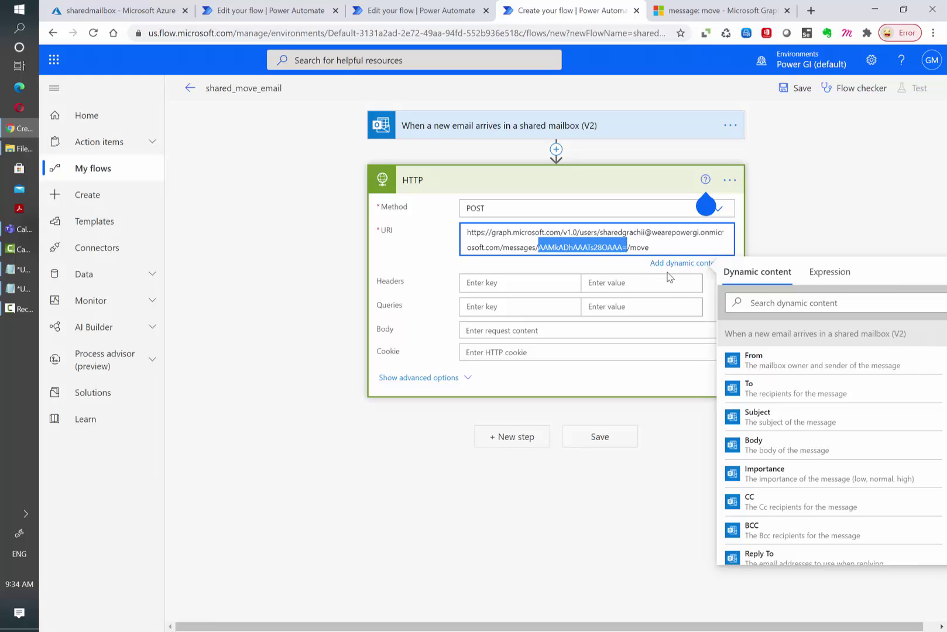
key(BackSpace)
scroll(793, 396, down, 3)
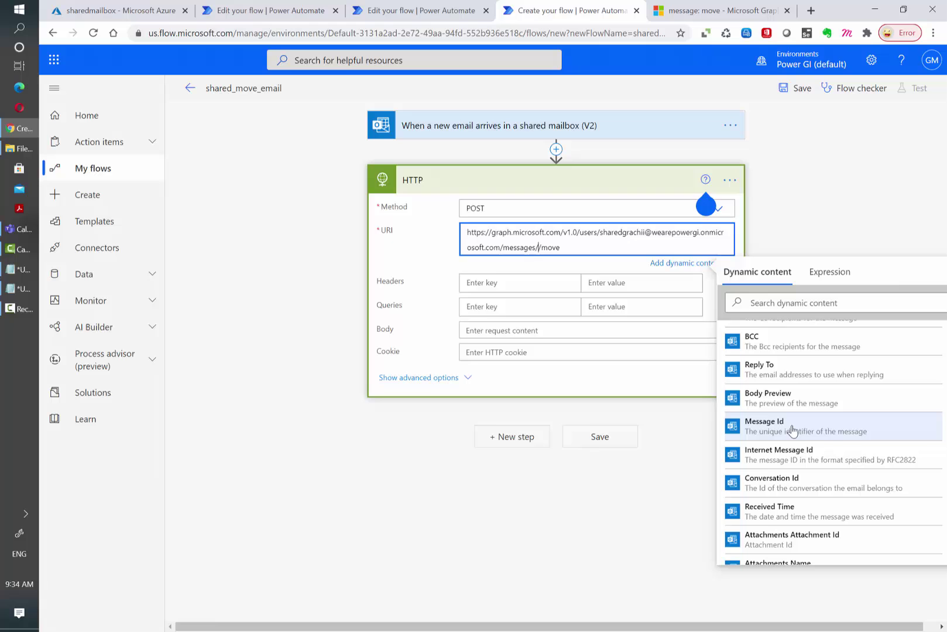
click(796, 432)
click(717, 10)
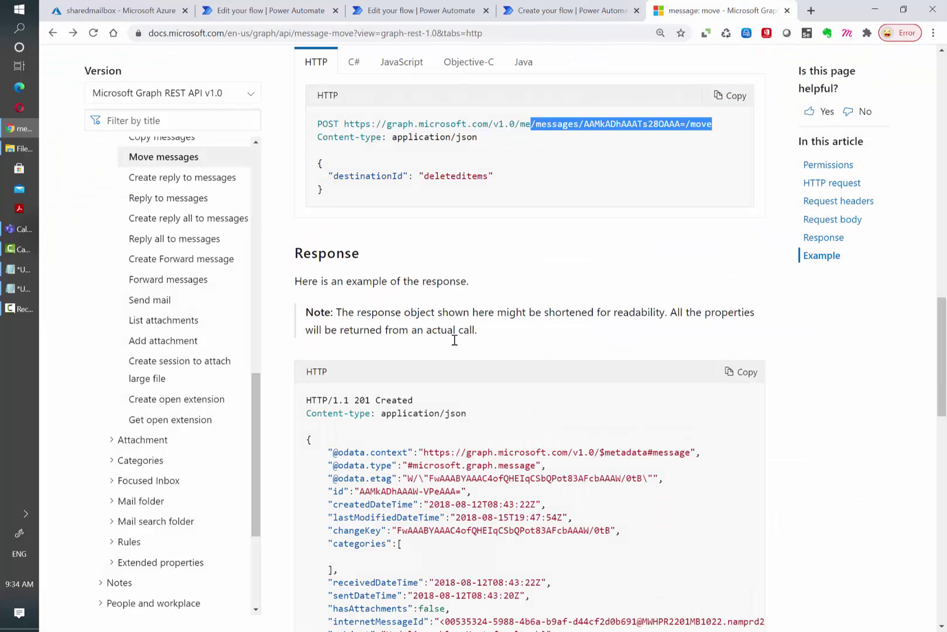
drag(319, 164, 326, 189)
key(ctrl+c)
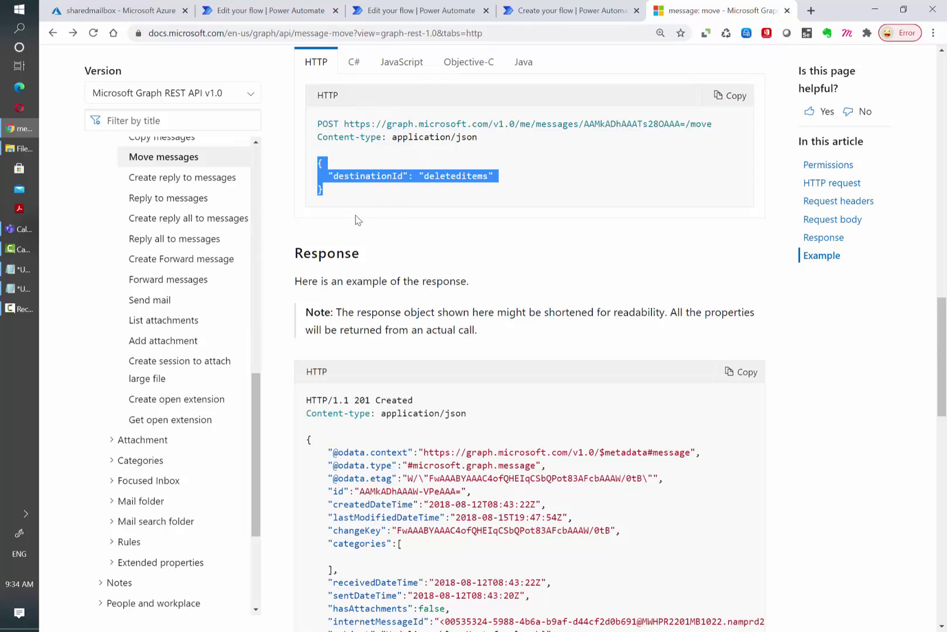
- Paste the example JSON with destinationId into the HTTP step's Body
scroll(327, 199, up, 1)
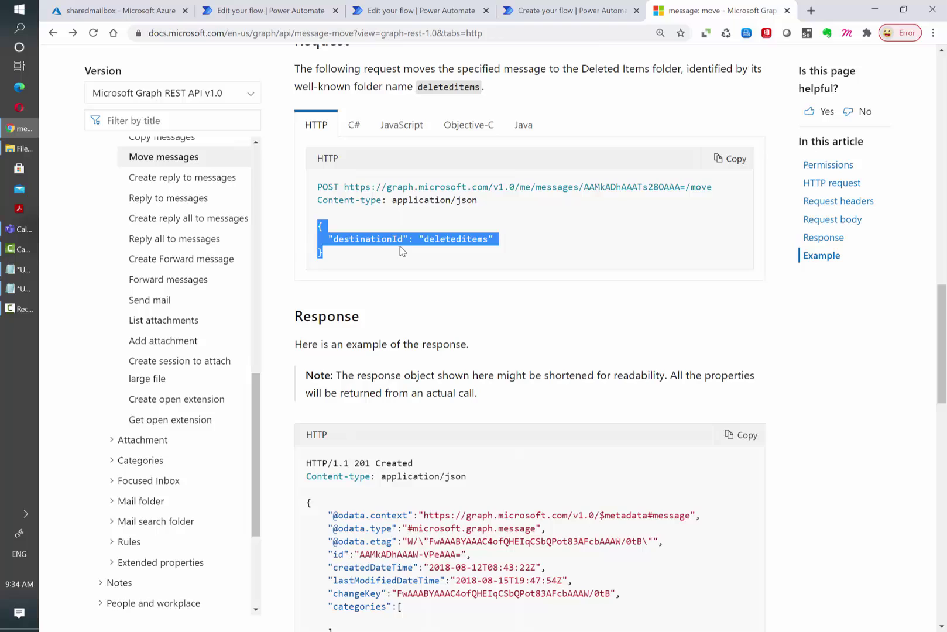
click(410, 10)
click(553, 10)
key(ctrl+v)
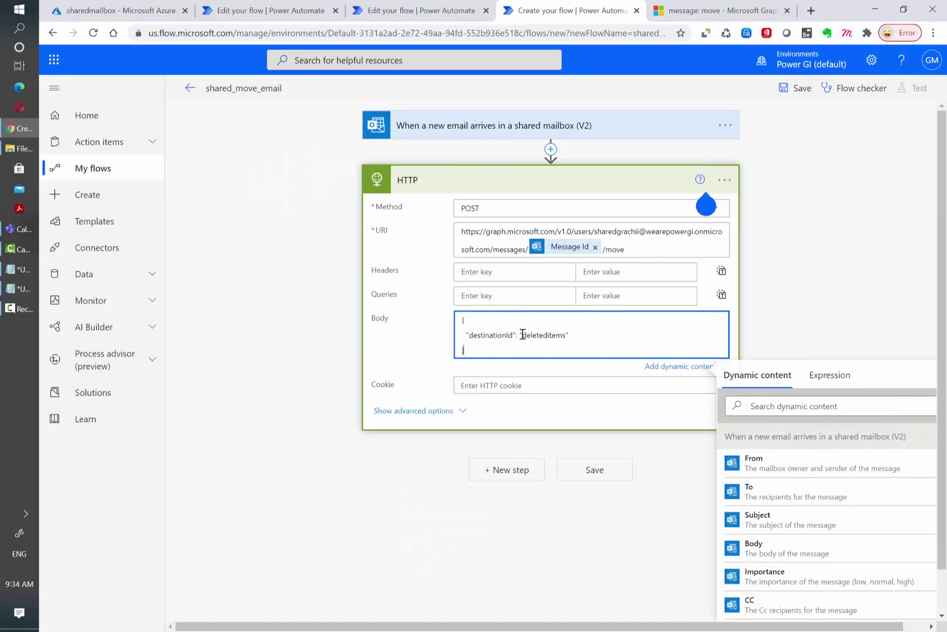
double_click(499, 336)
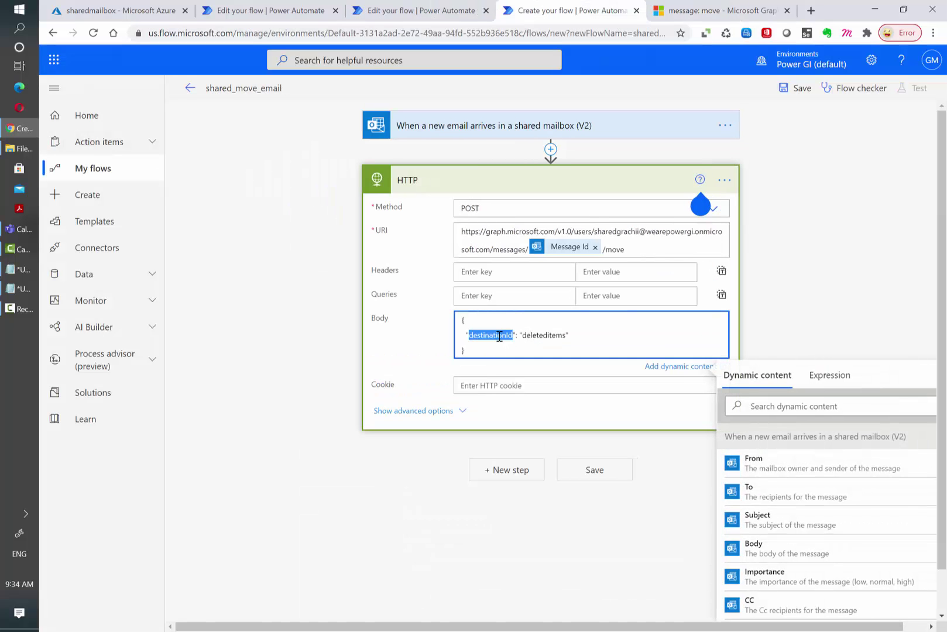
click(485, 336)
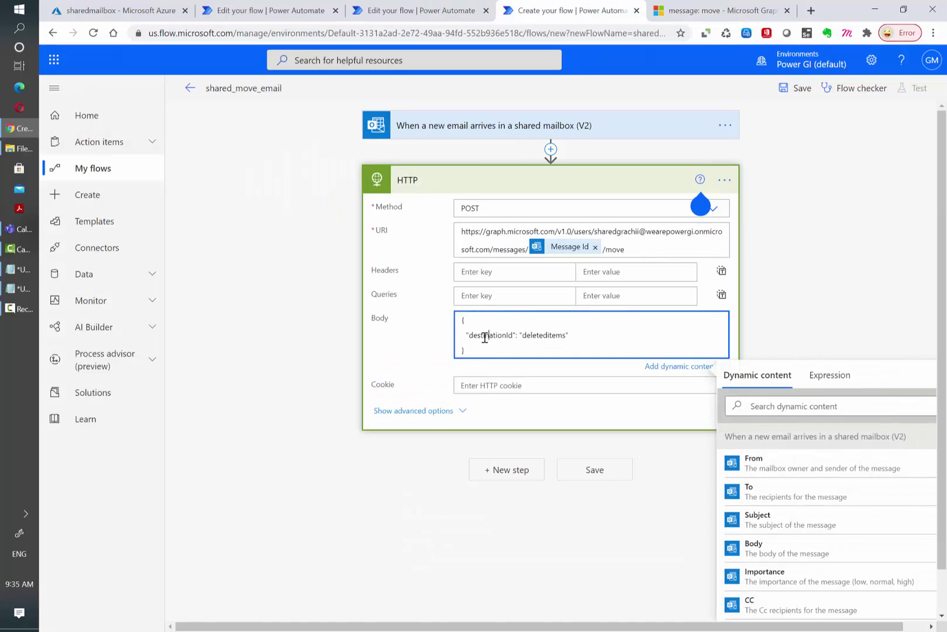
- Set destinationId to the Filed folder ID copied from Notepad and save the flow
click(22, 288)
drag(442, 87, 244, 53)
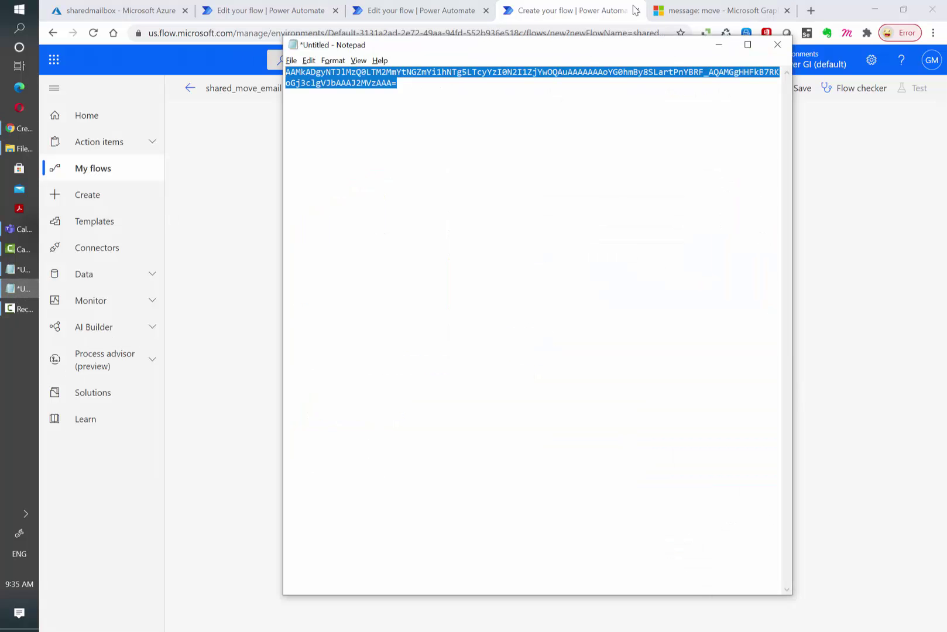
key(ctrl+c)
click(635, 10)
click(543, 339)
double_click(543, 340)
key(ctrl+v)
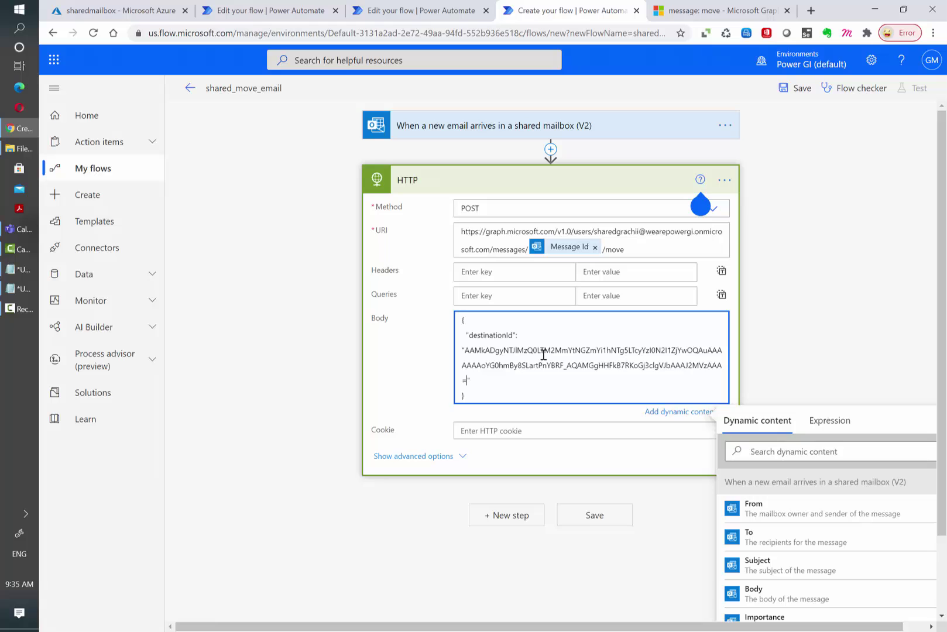
click(794, 96)
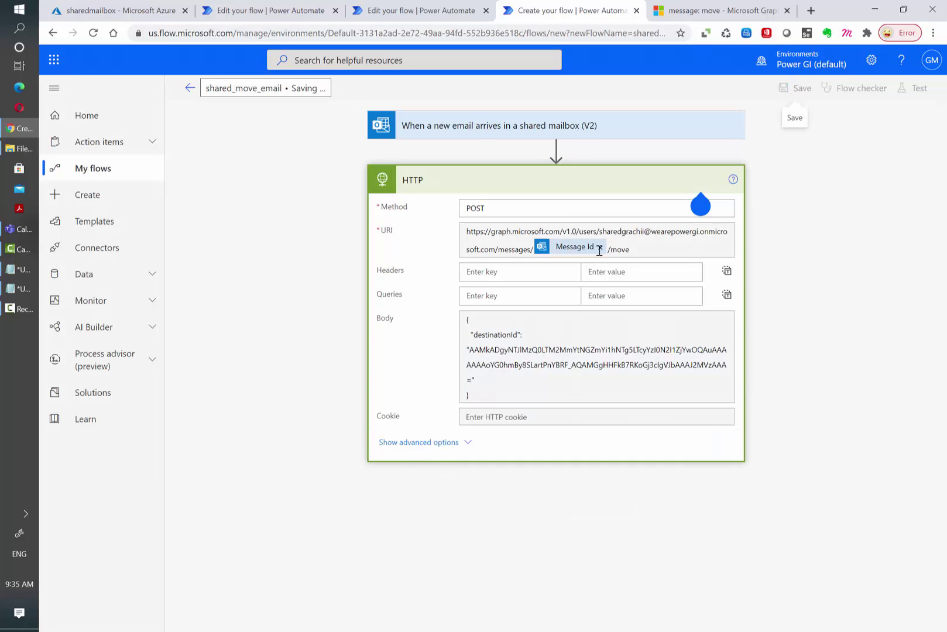